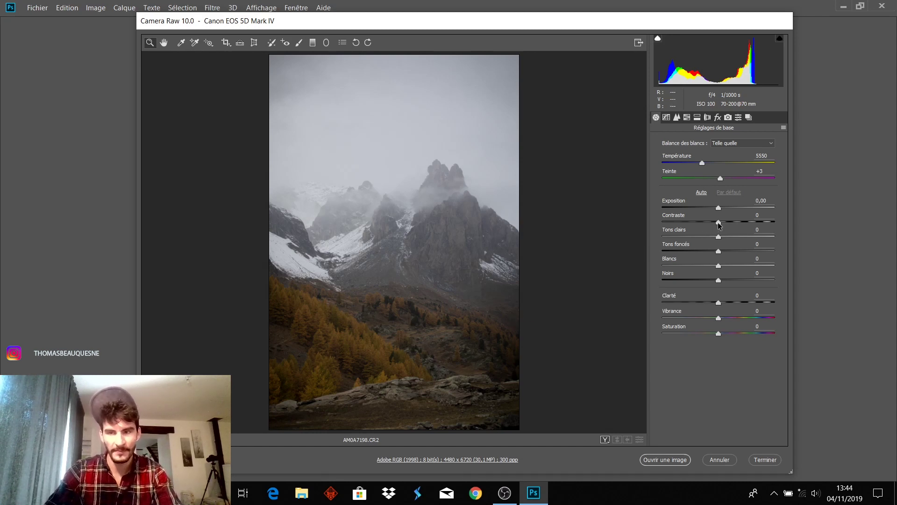
Step: Raise contrast to +36, highlights to +52 and shadows to +43
left_click_drag(719, 225, 739, 225)
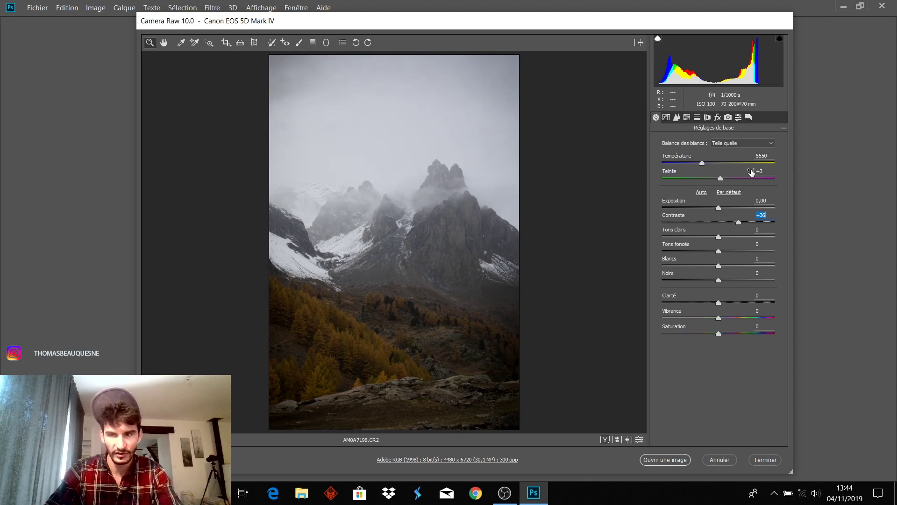
left_click_drag(718, 236, 748, 236)
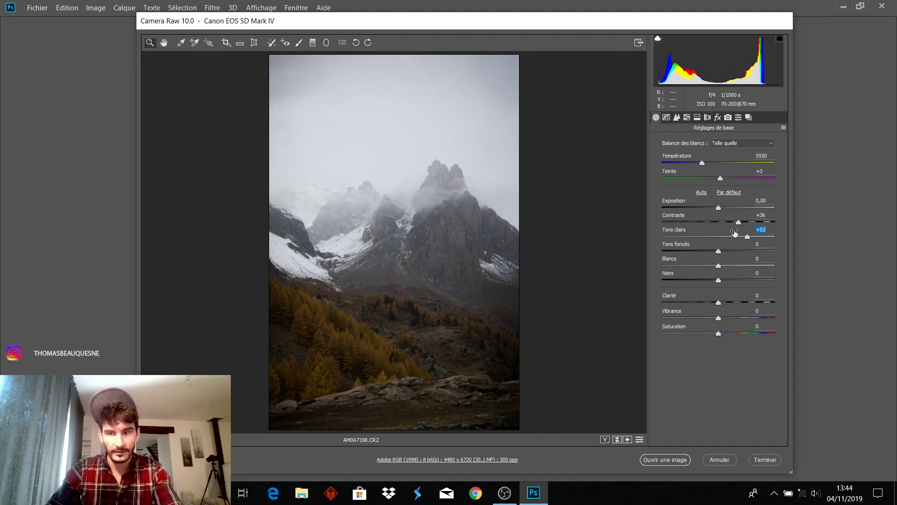
left_click_drag(718, 253, 743, 252)
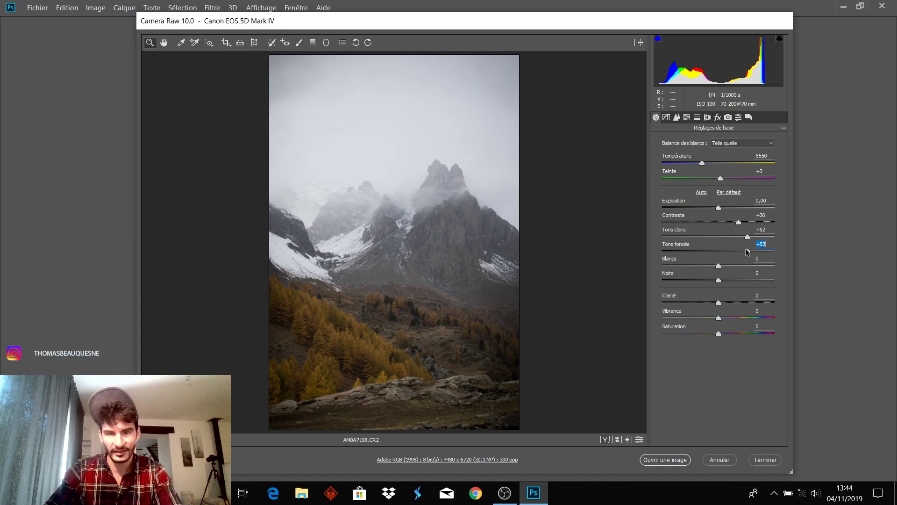
type("+43")
left_click(413, 334)
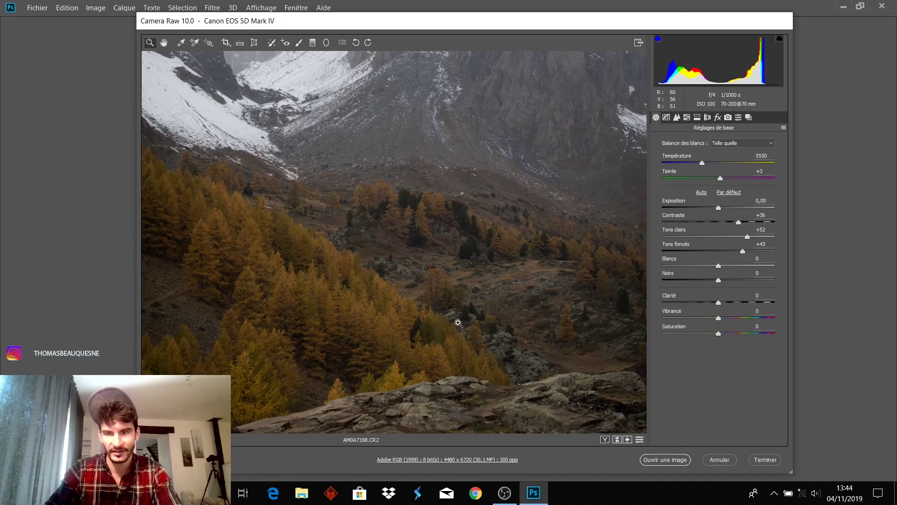
scroll(454, 323, "down", 5)
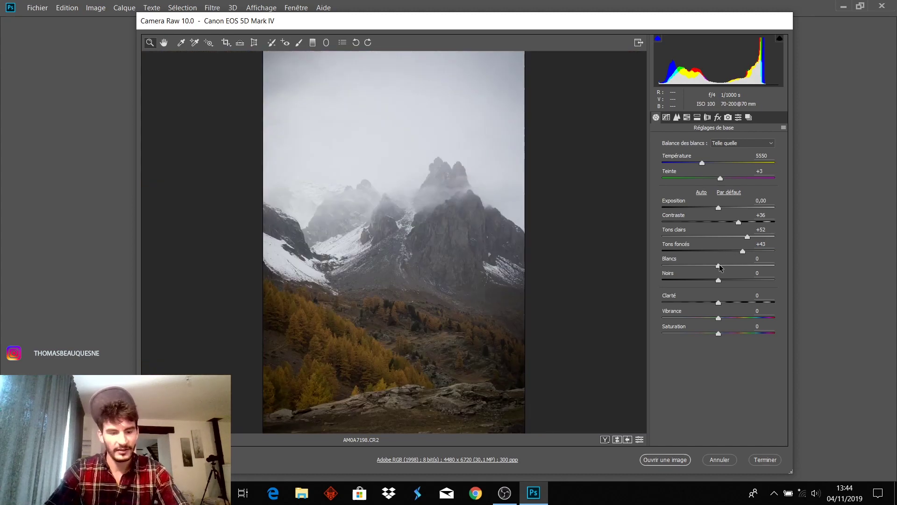
Step: Set whites to +61 and blacks to -13 while watching the Alt clipping preview
key("alt")
left_click_drag(718, 266, 759, 265)
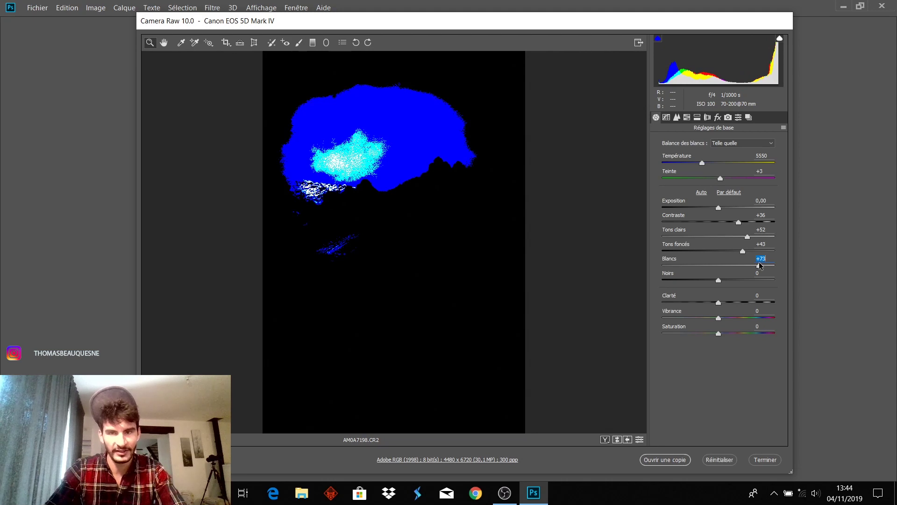
left_click_drag(759, 265, 753, 265)
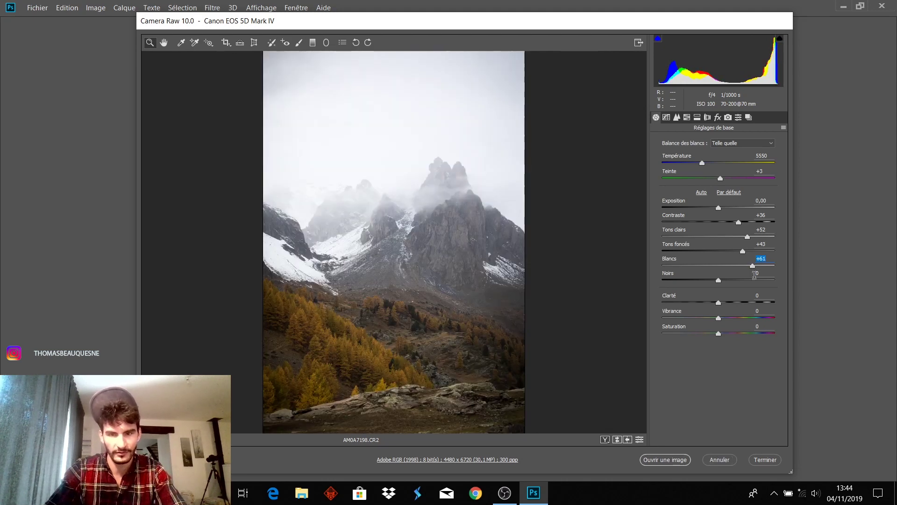
mouse_move(719, 281)
left_mouse_down()
mouse_move(696, 281)
mouse_move(714, 280)
left_mouse_up()
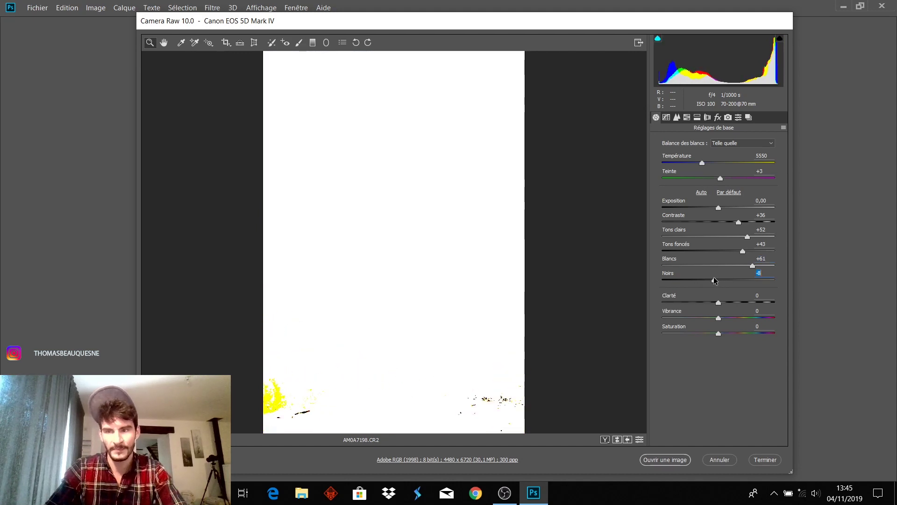
left_click_drag(714, 280, 711, 281)
left_click(714, 280, "alt")
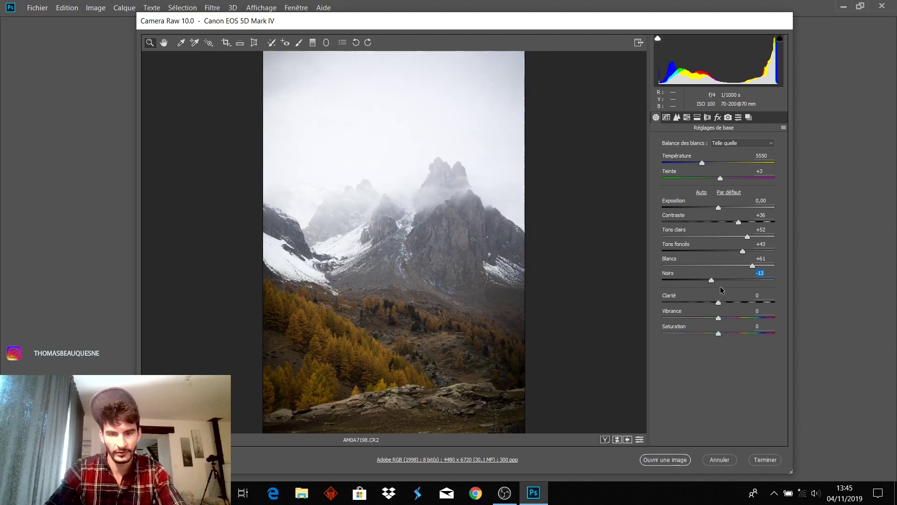
left_click(398, 334)
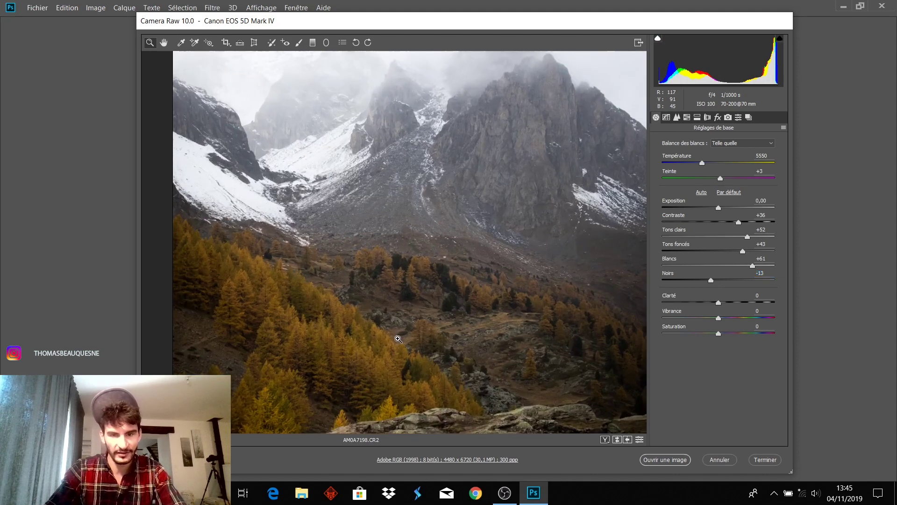
left_click(391, 339, "alt")
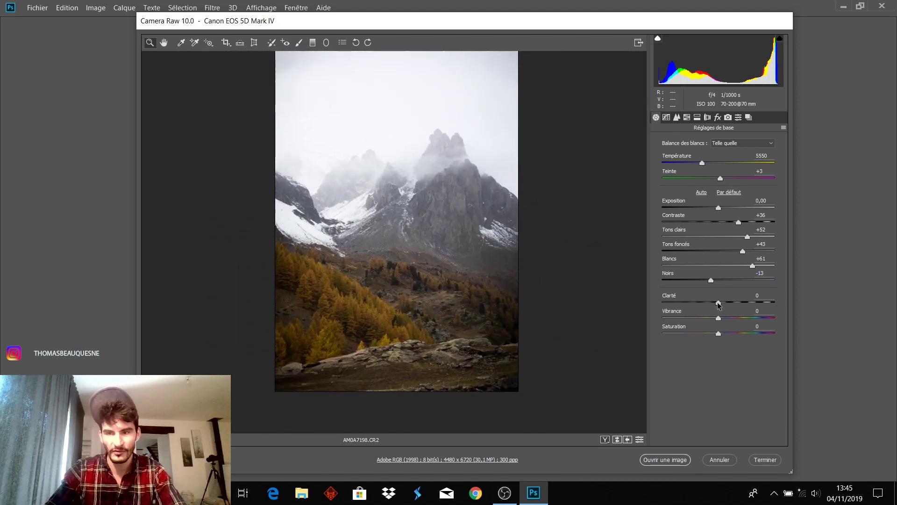
Step: Set Clarté to +10, Vibrance to -11 and Saturation to -13
left_click_drag(719, 305, 723, 305)
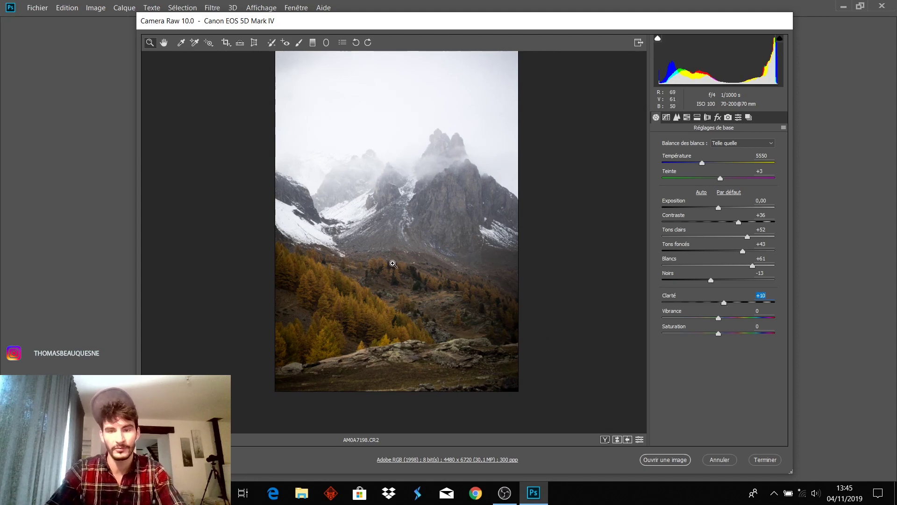
left_click(397, 262)
left_click(441, 237, "alt")
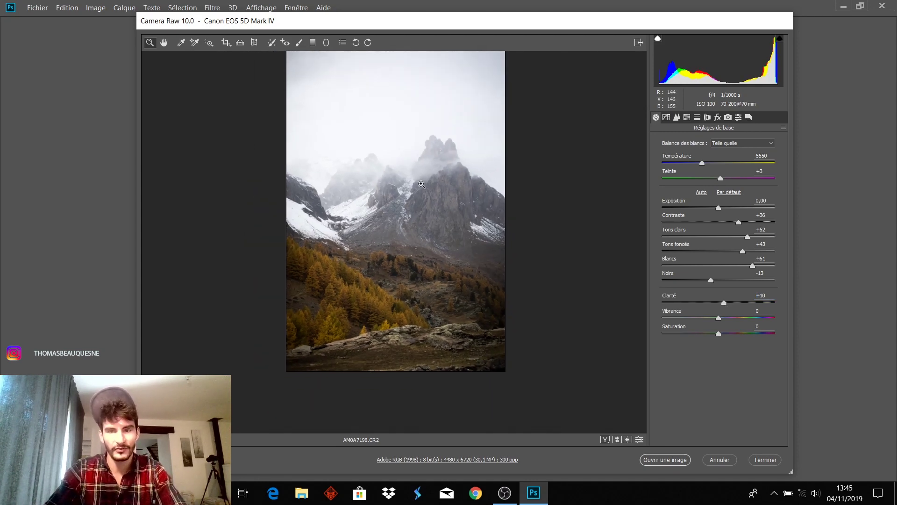
left_click(408, 148)
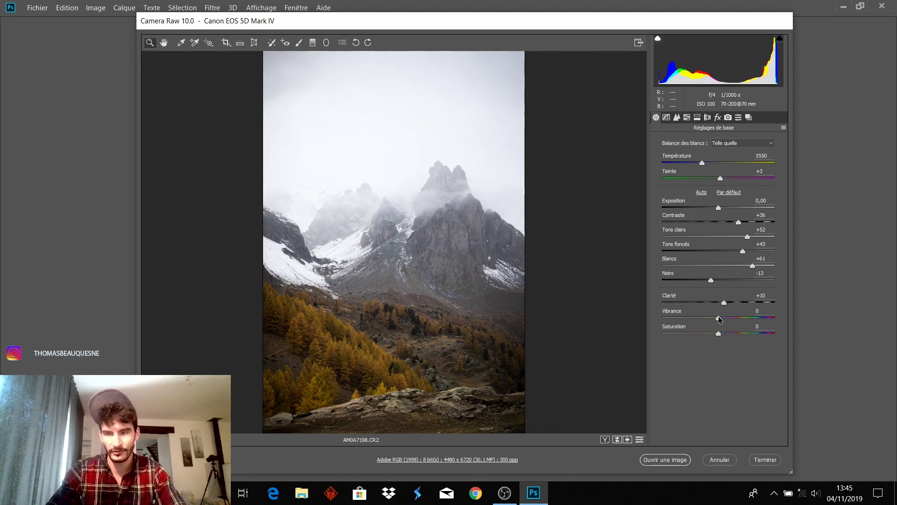
left_click_drag(719, 319, 714, 320)
type("-13")
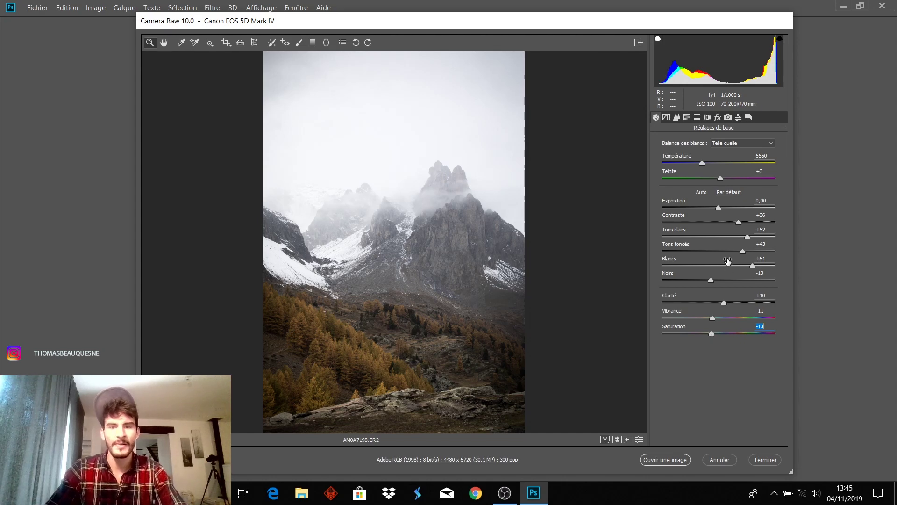
left_click(667, 117)
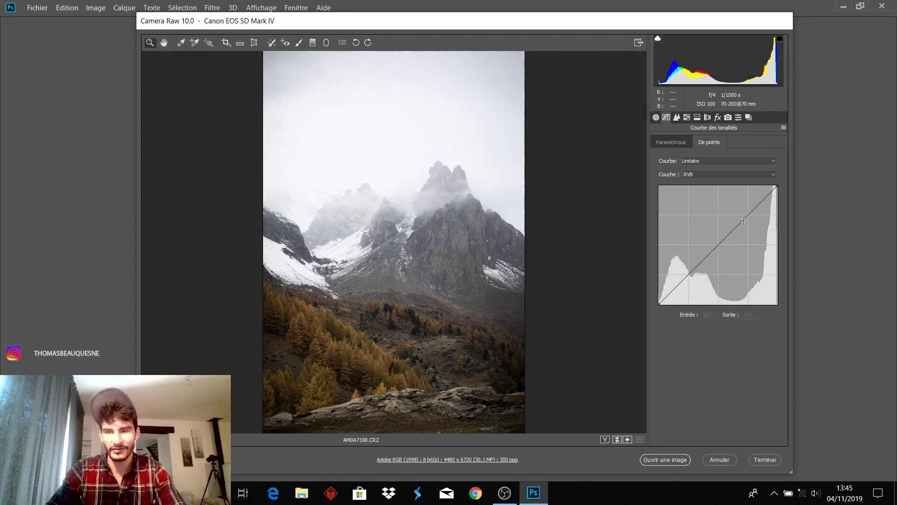
Step: Shape a gentle S-shaped RGB point curve with black lifted to 14 and white capped at 247
left_click_drag(742, 220, 742, 217)
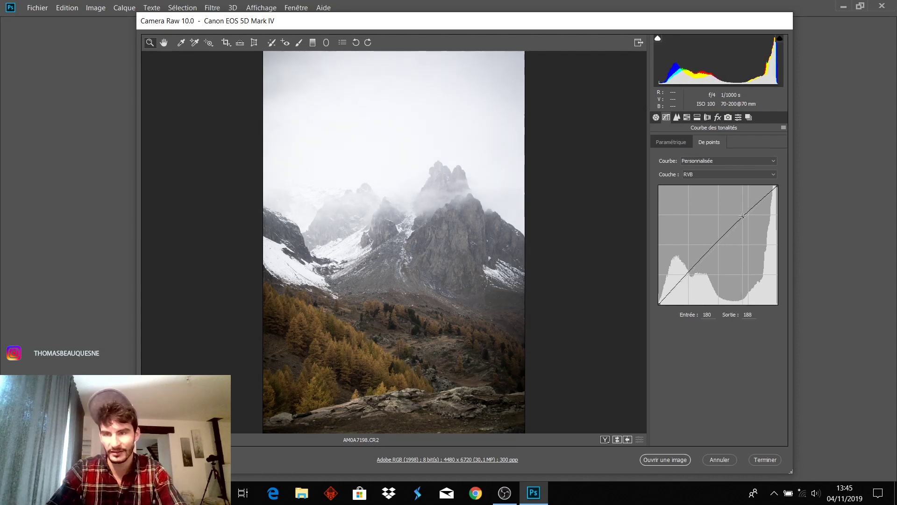
left_click_drag(742, 216, 743, 217)
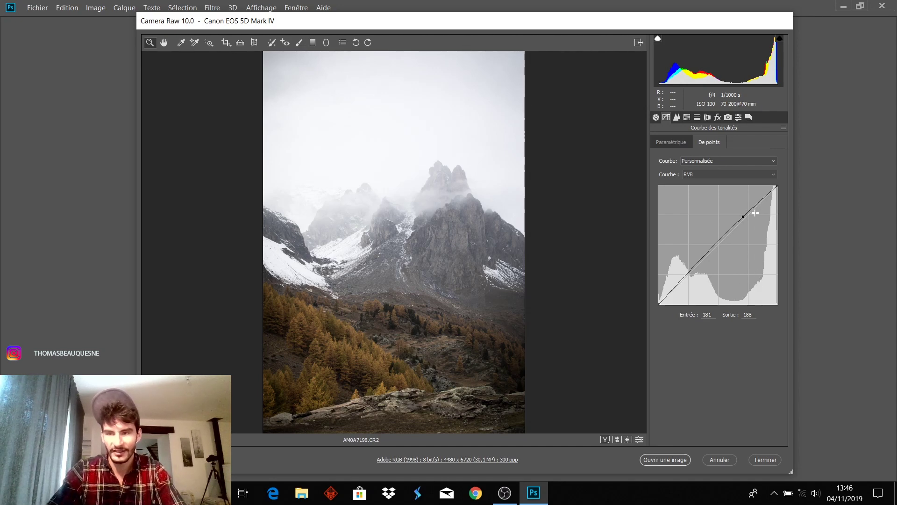
left_click(760, 200)
left_click_drag(777, 186, 778, 189)
left_click_drag(691, 271, 694, 271)
left_click(679, 286)
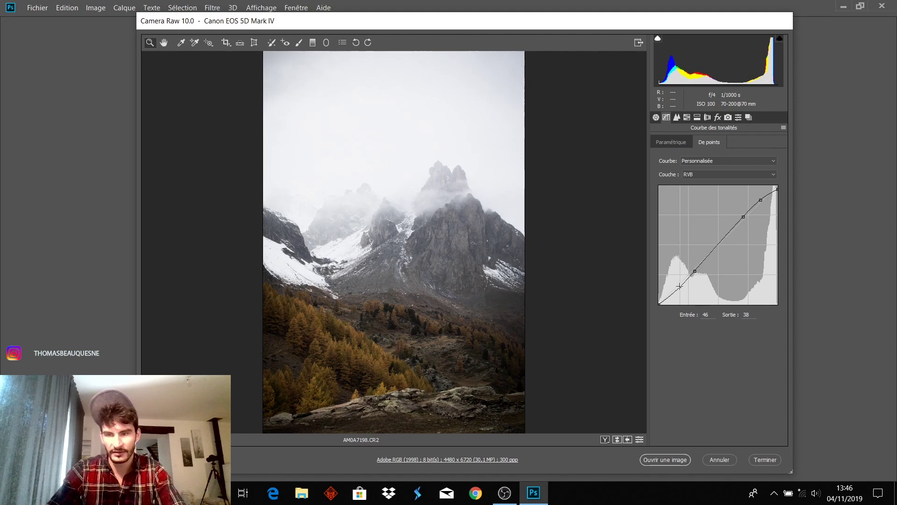
left_click_drag(658, 303, 656, 295)
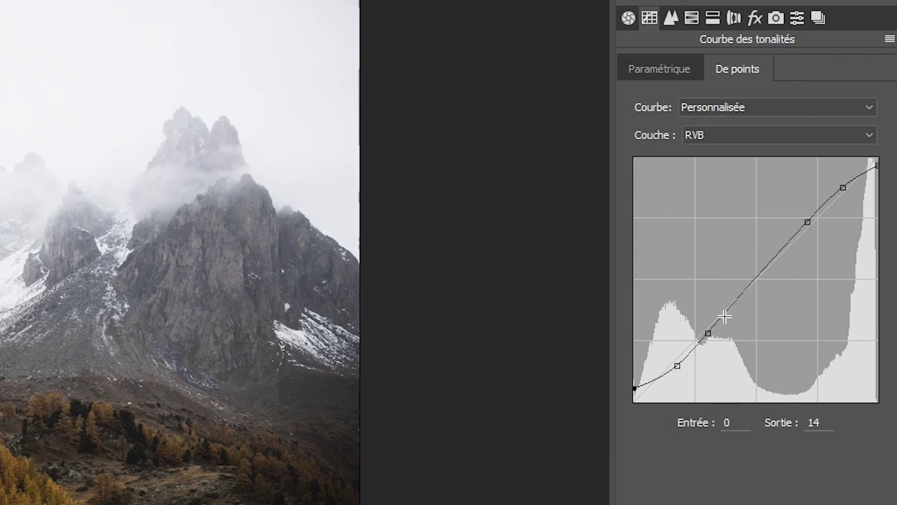
Step: Set HSL saturation: Reds -82, Oranges +54, Yellows -54, Greens -88, Aquas -40, Blues -43
left_click(673, 25)
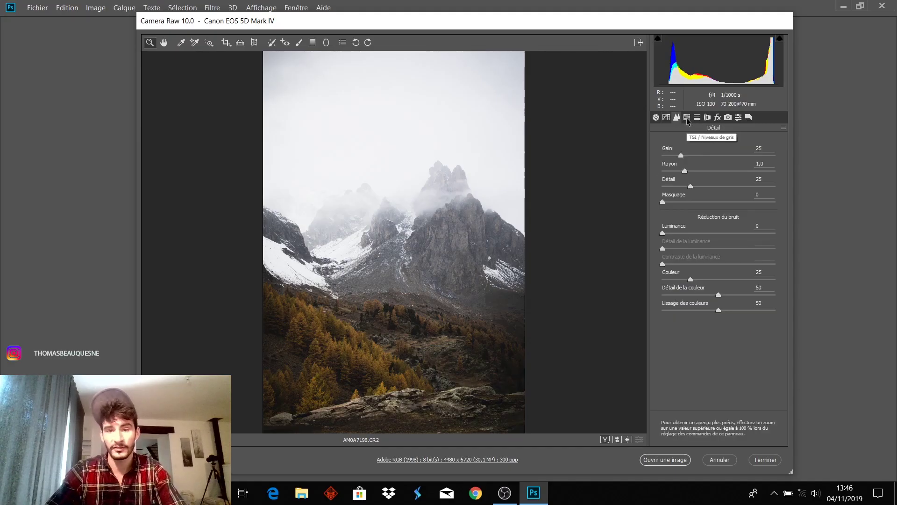
left_click(686, 118)
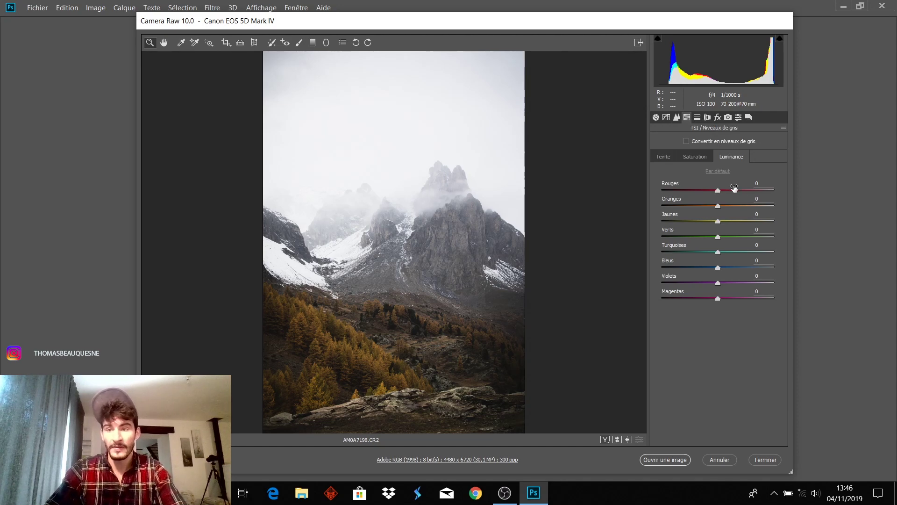
left_click(700, 158)
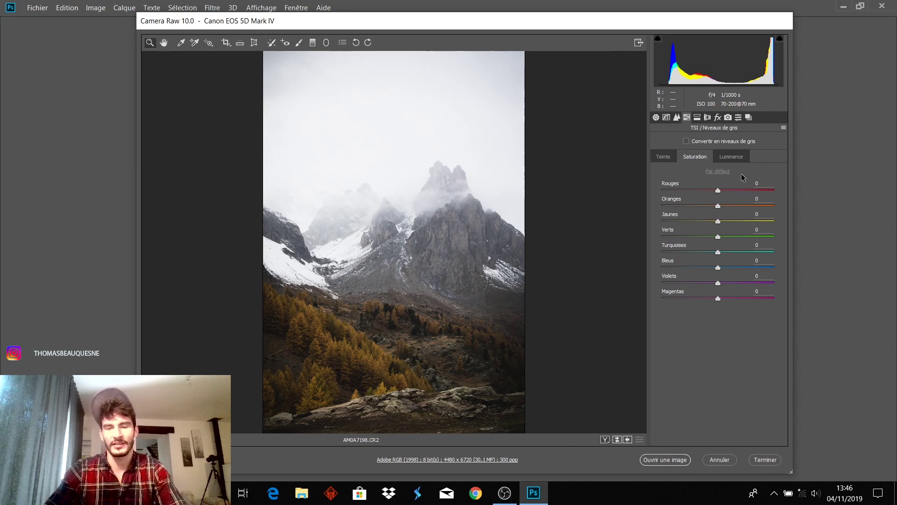
left_click_drag(717, 191, 704, 191)
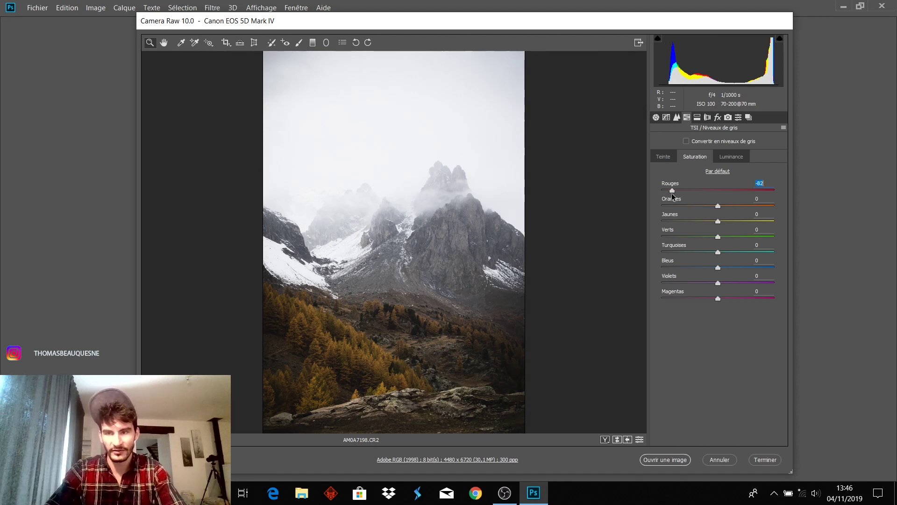
mouse_move(719, 205)
left_mouse_down()
mouse_move(732, 221)
mouse_move(690, 223)
left_mouse_up()
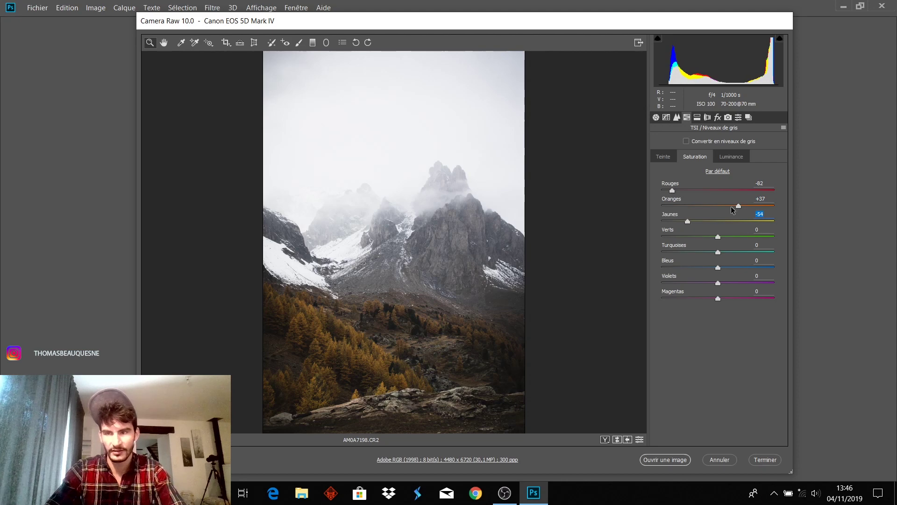
left_click_drag(744, 205, 747, 206)
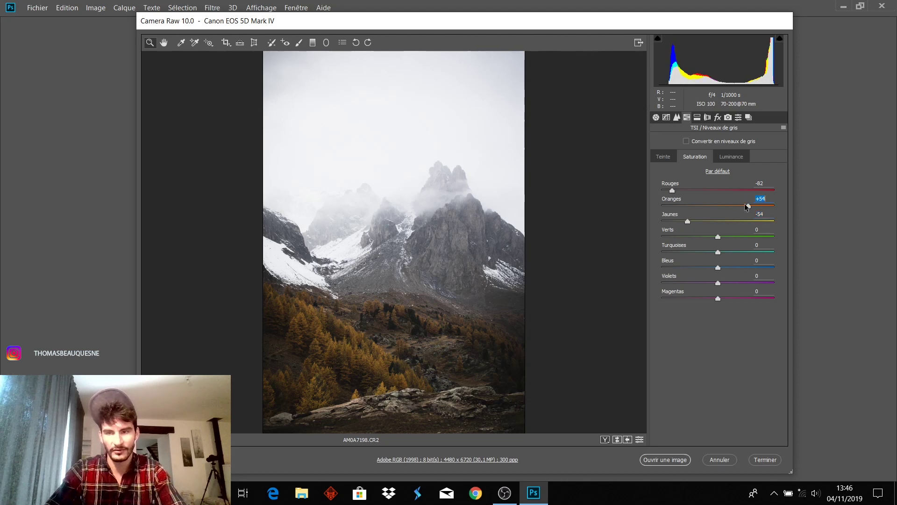
left_click(718, 237)
left_click_drag(685, 237, 669, 237)
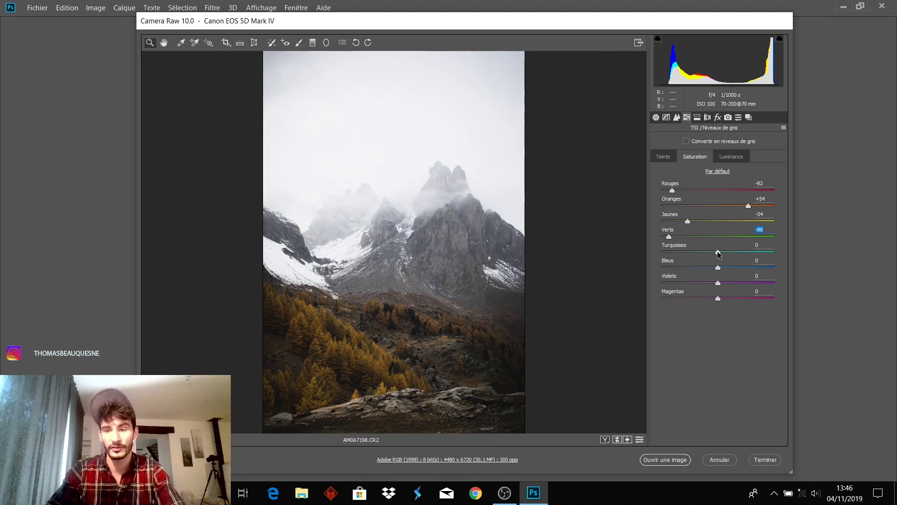
left_click_drag(718, 252, 693, 267)
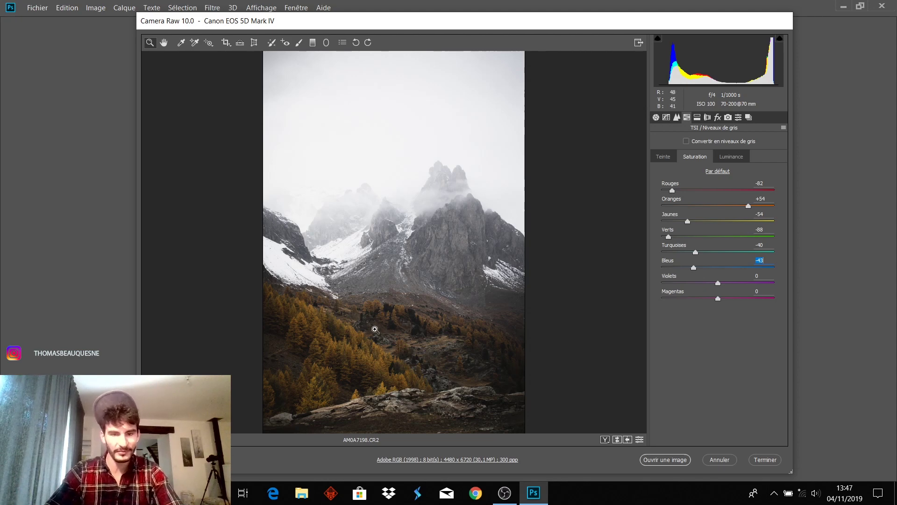
left_click(732, 158)
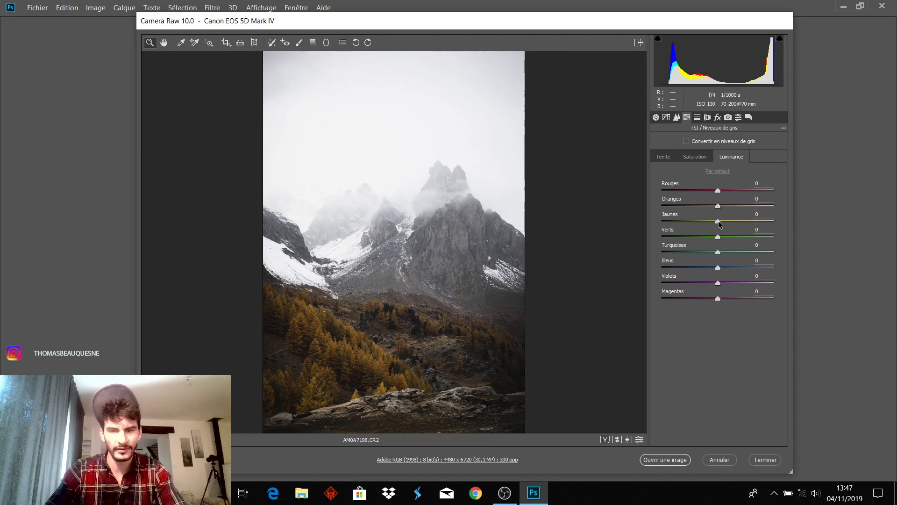
Step: Raise HSL luminance of Oranges to +54 and Yellows to +63 for the larches
left_click_drag(719, 224, 765, 223)
mouse_move(718, 205)
left_mouse_down()
mouse_move(755, 207)
mouse_move(758, 223)
mouse_move(748, 206)
mouse_move(753, 227)
left_mouse_up()
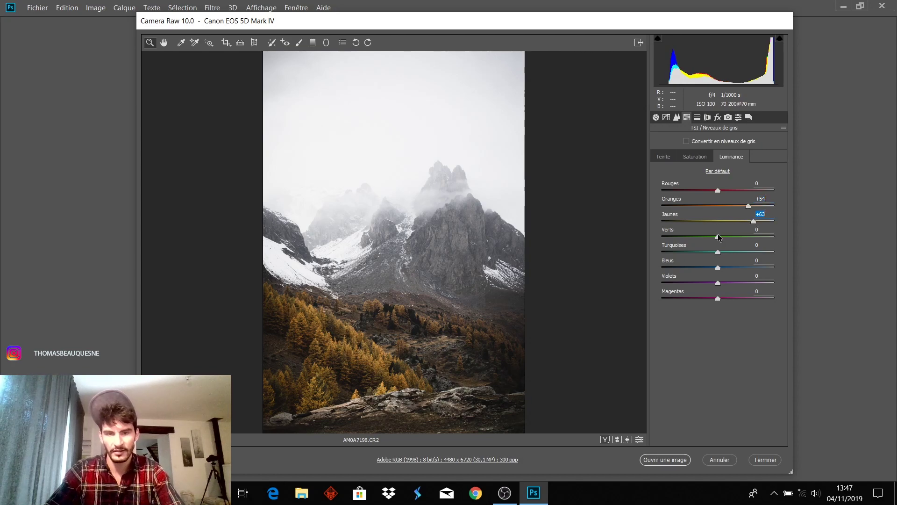
left_click(400, 346)
left_click_drag(401, 347, 379, 344)
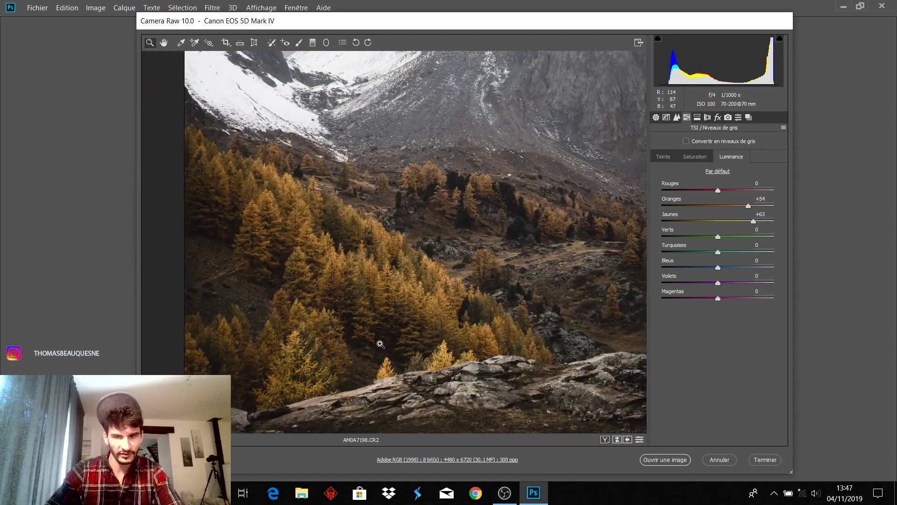
left_click(697, 117)
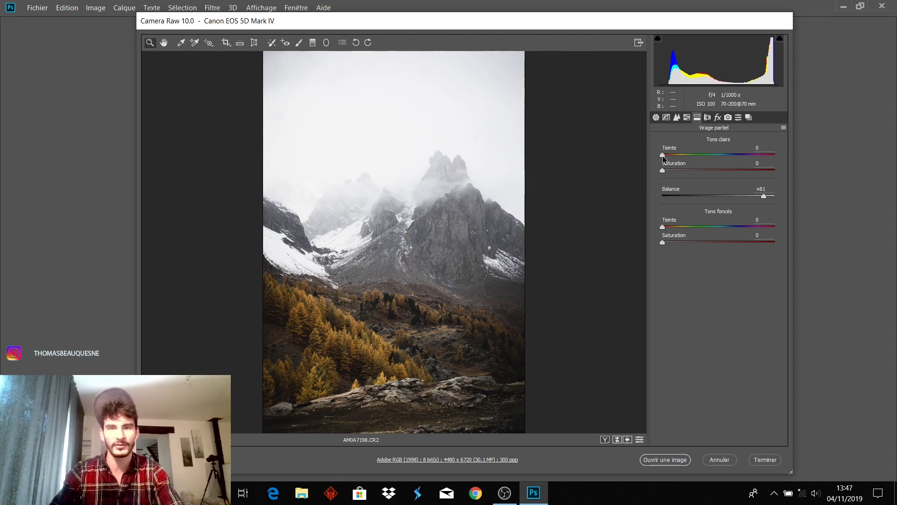
Step: Split-tone highlights hue 210 / saturation 15 and shadows hue 15 / saturation 5, balance +81
left_click_drag(663, 158, 728, 160)
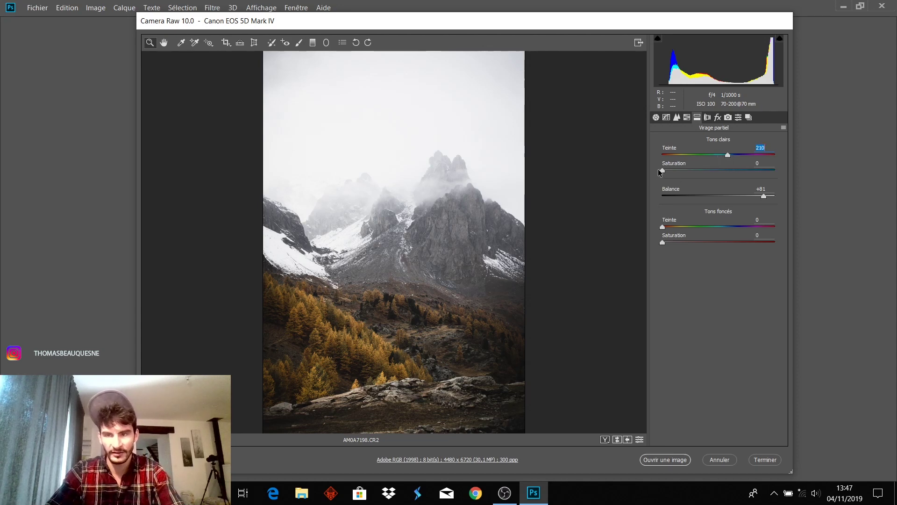
left_click_drag(662, 170, 679, 170)
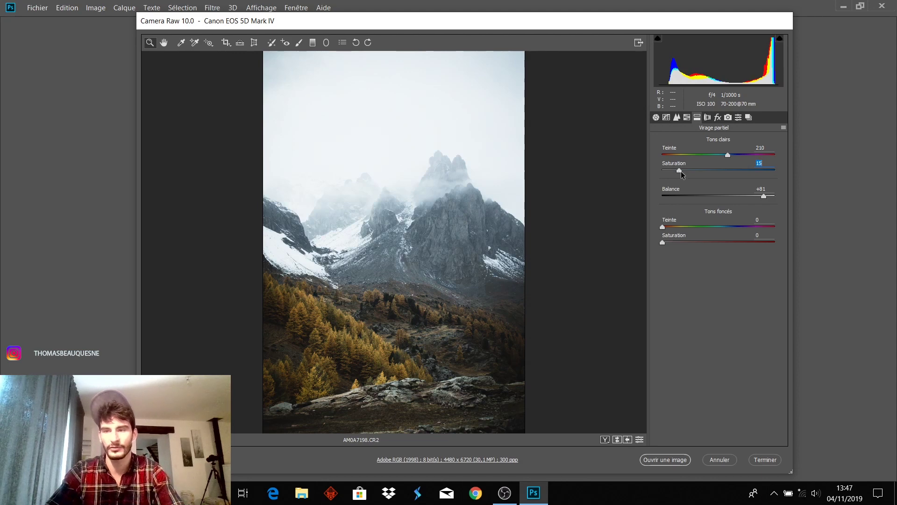
double_click(764, 196)
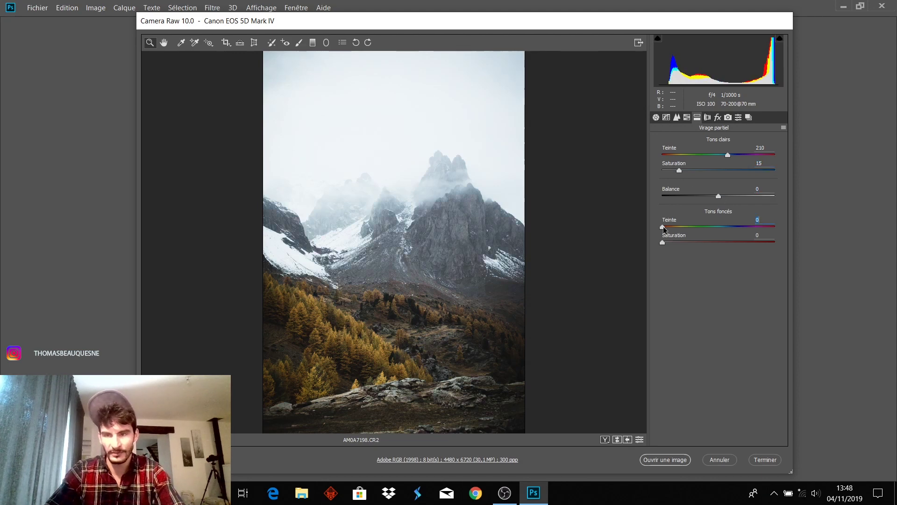
left_click_drag(664, 225, 666, 225)
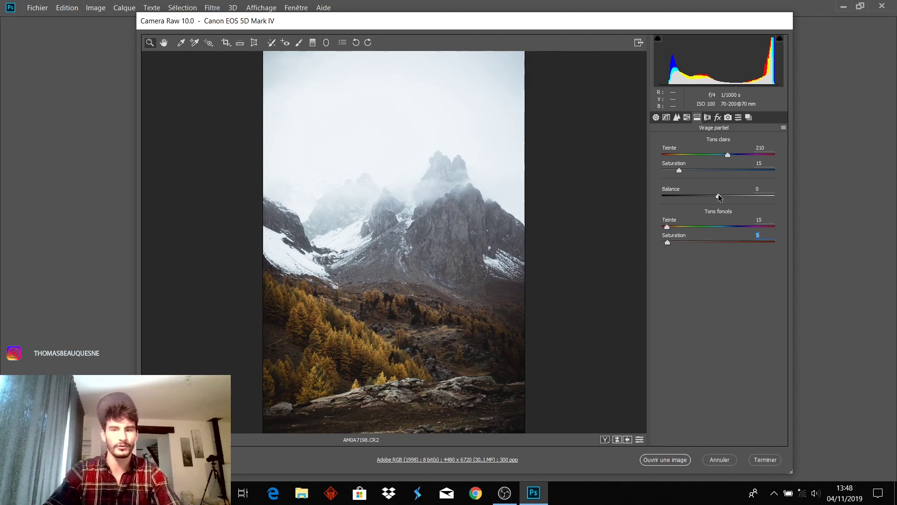
left_click_drag(718, 195, 764, 197)
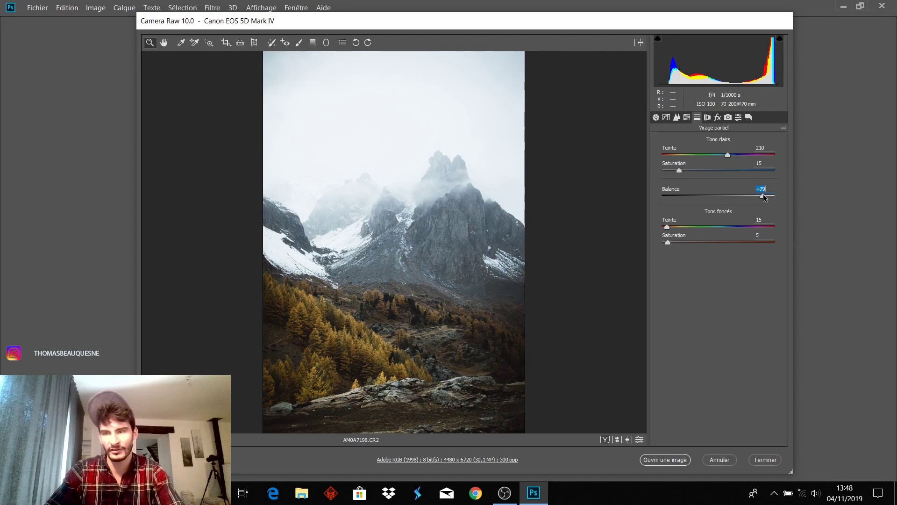
left_click_drag(764, 196, 763, 196)
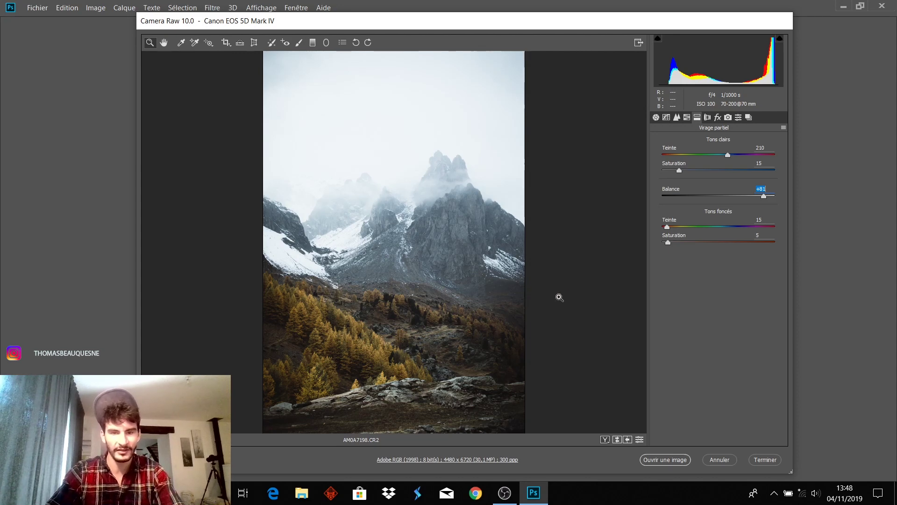
left_click(708, 117)
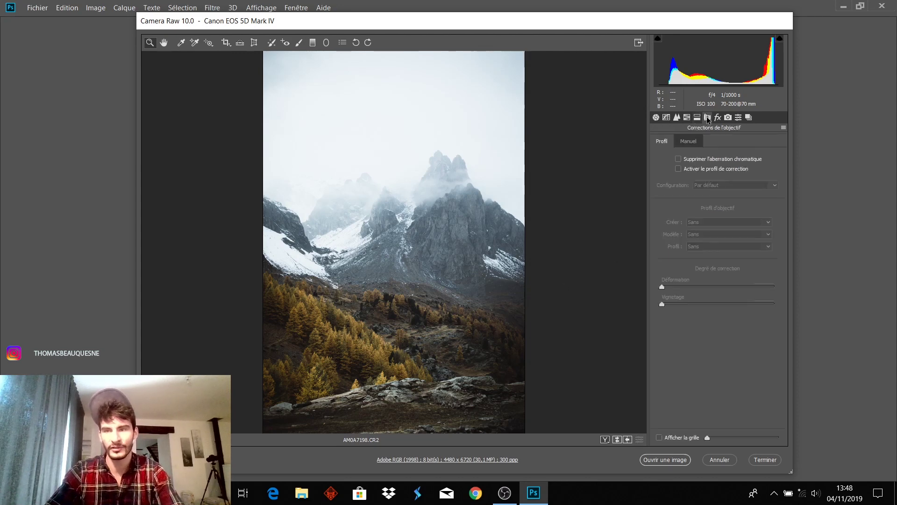
Step: Enable the Canon EF 70-200mm profile correction with vignetting at 0, leaving dehaze at 0
left_click(678, 168)
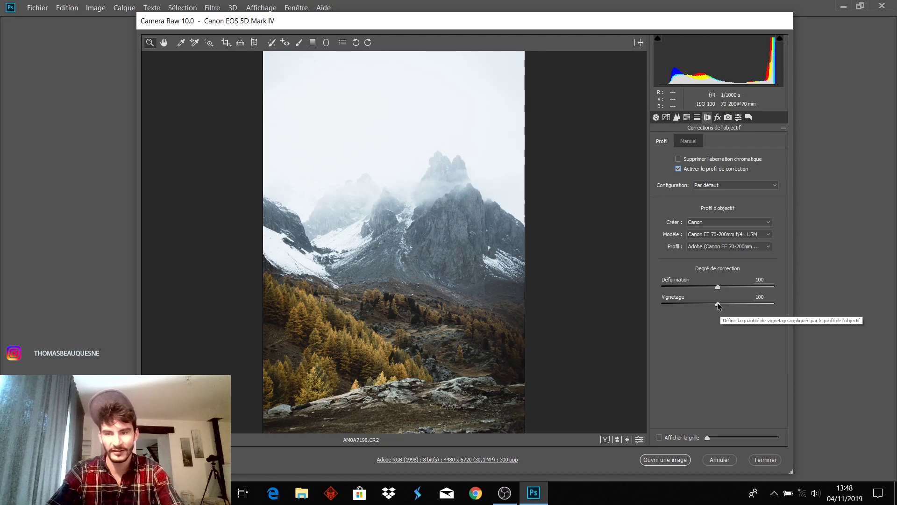
left_click_drag(718, 304, 651, 310)
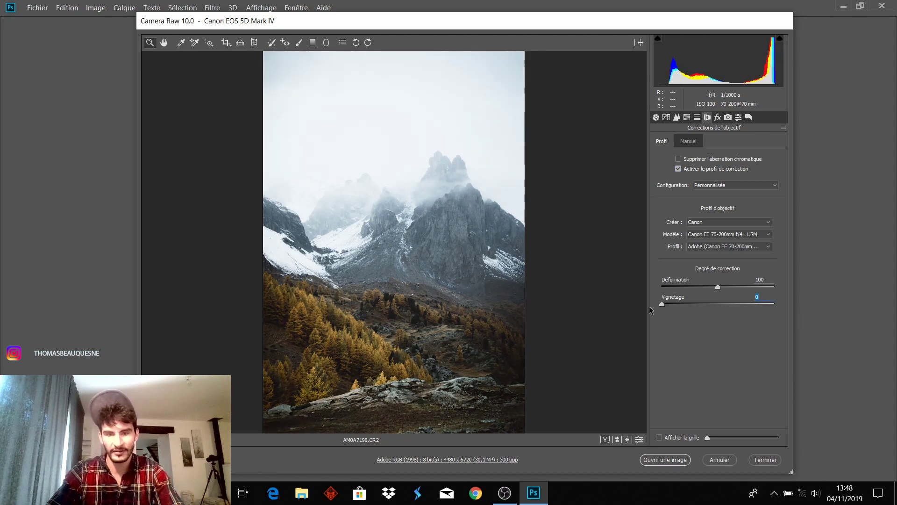
left_click(717, 117)
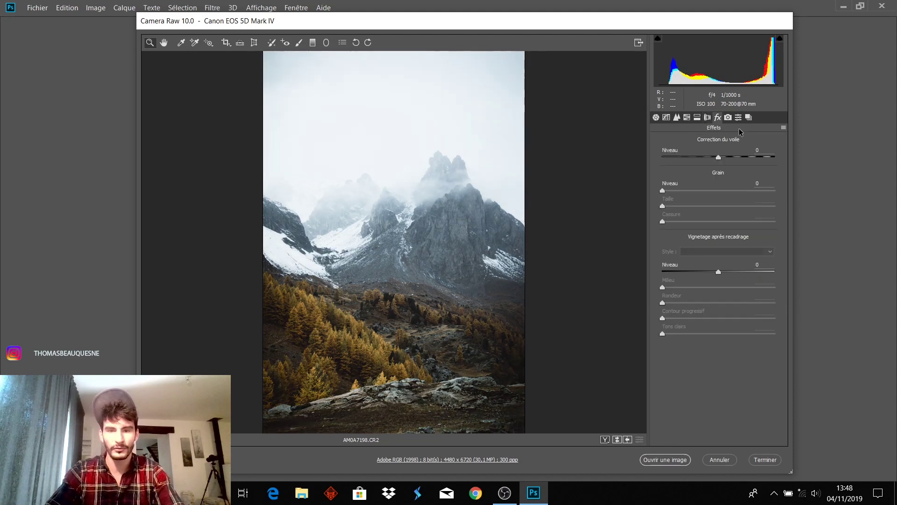
left_click_drag(718, 157, 715, 158)
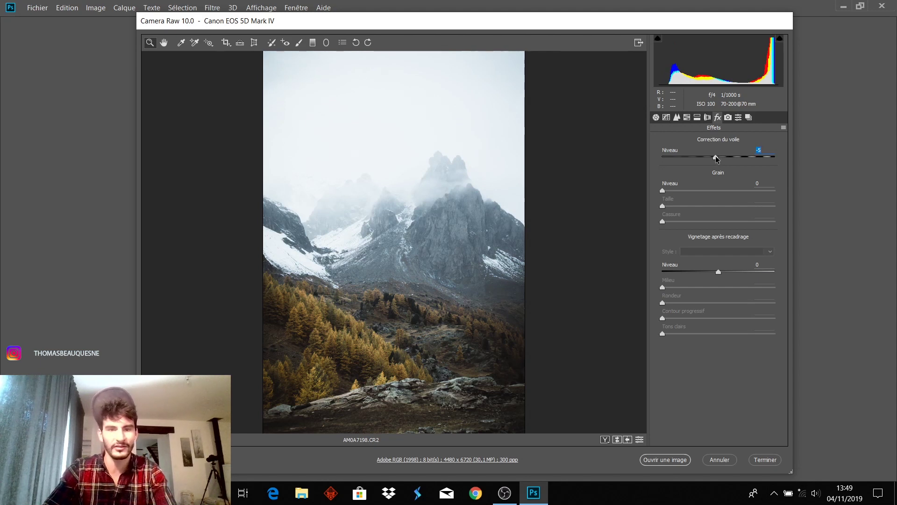
double_click(715, 158)
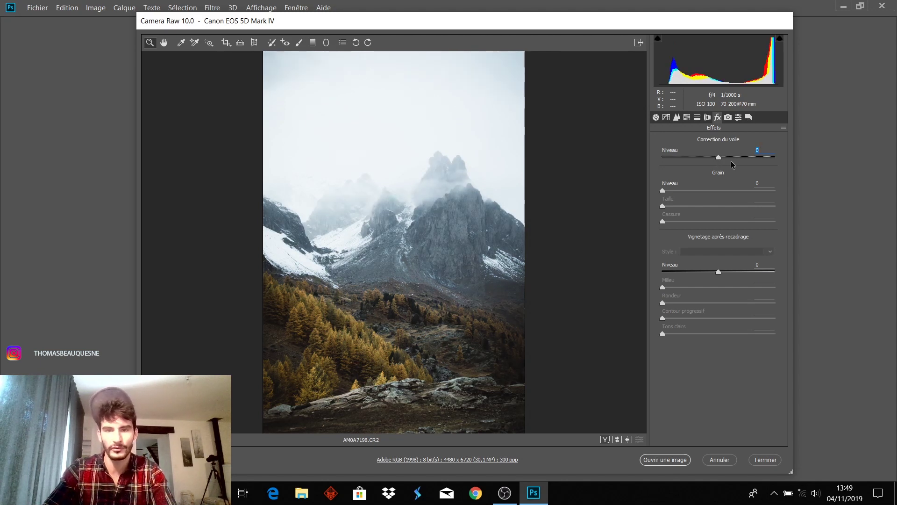
left_click(727, 117)
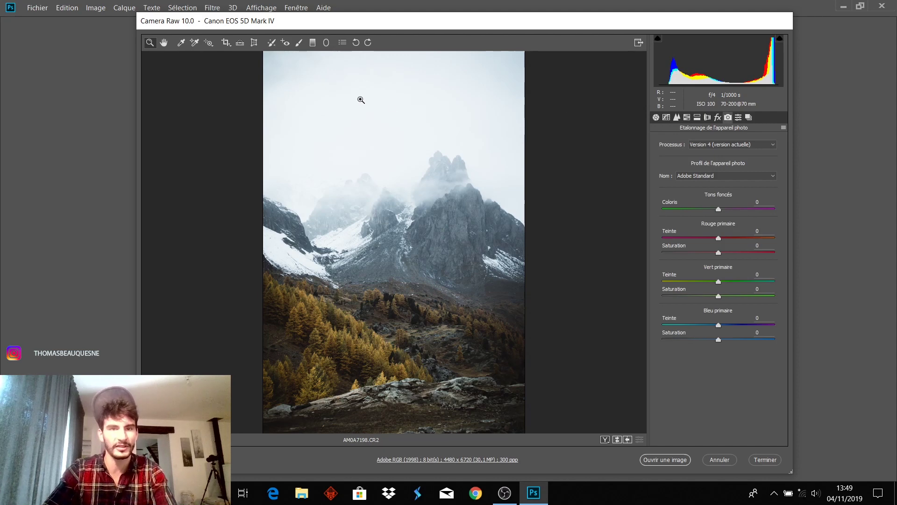
Step: Set blue primary saturation to +45 in calibration, keeping blue primary hue at 0
left_click(313, 43)
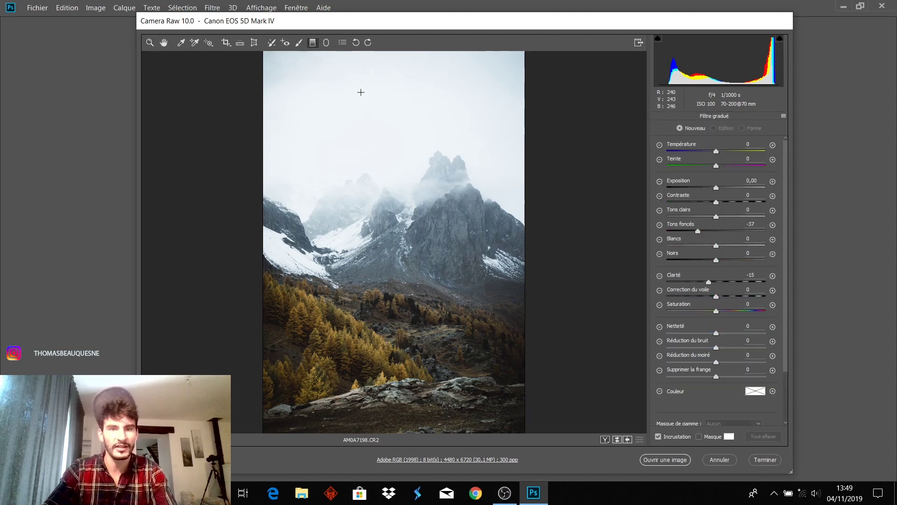
left_click(149, 42)
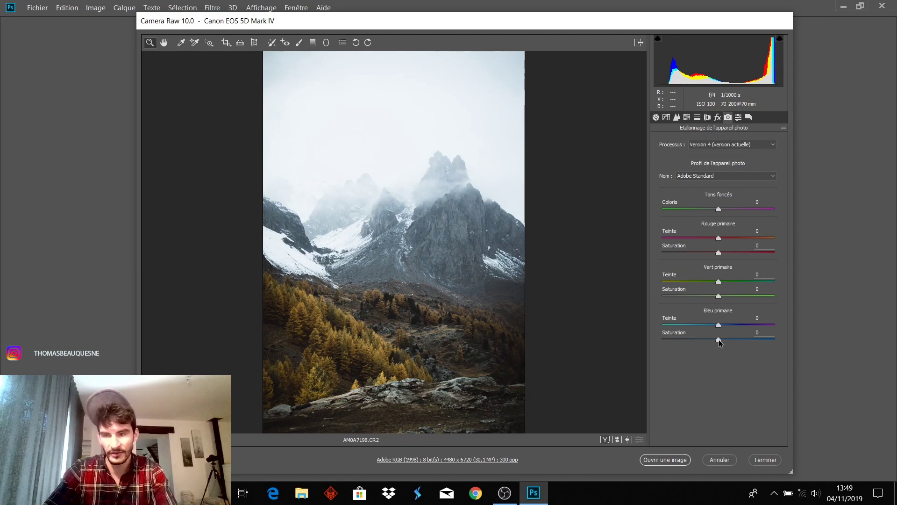
left_click_drag(718, 339, 734, 339)
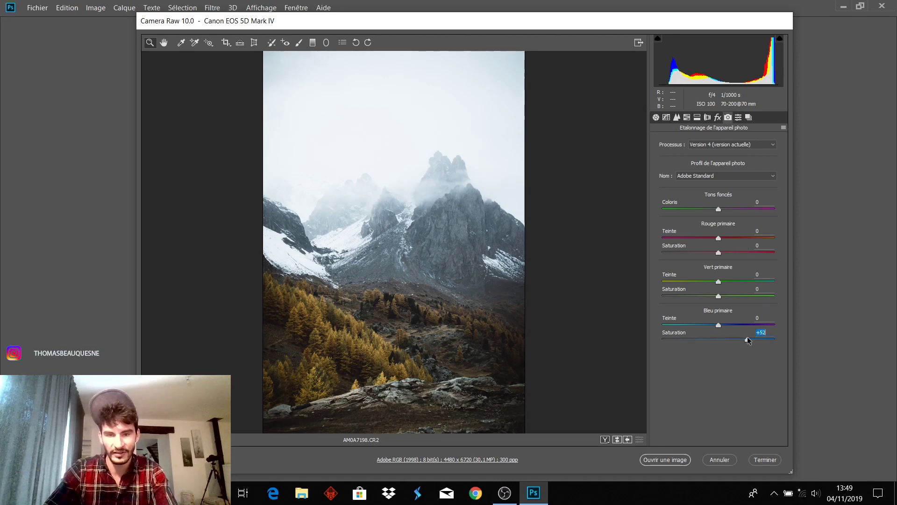
left_click_drag(746, 339, 743, 339)
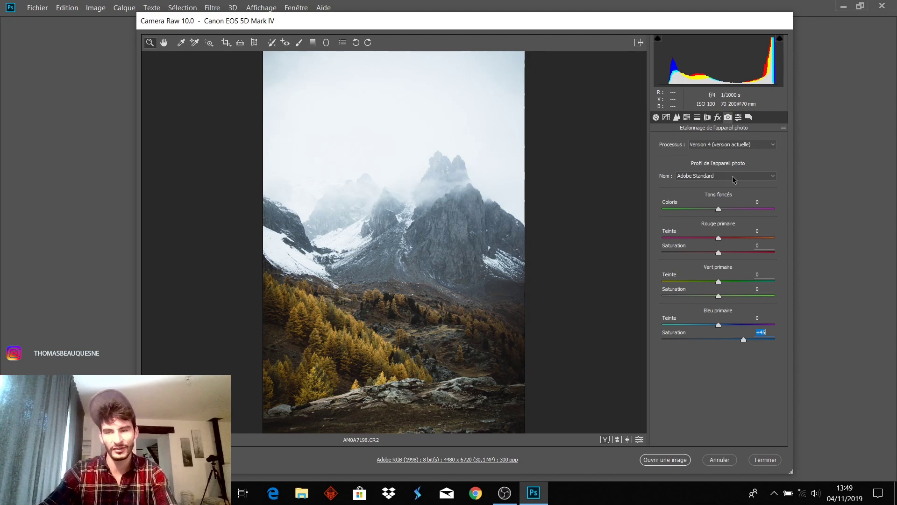
left_click_drag(718, 325, 662, 326)
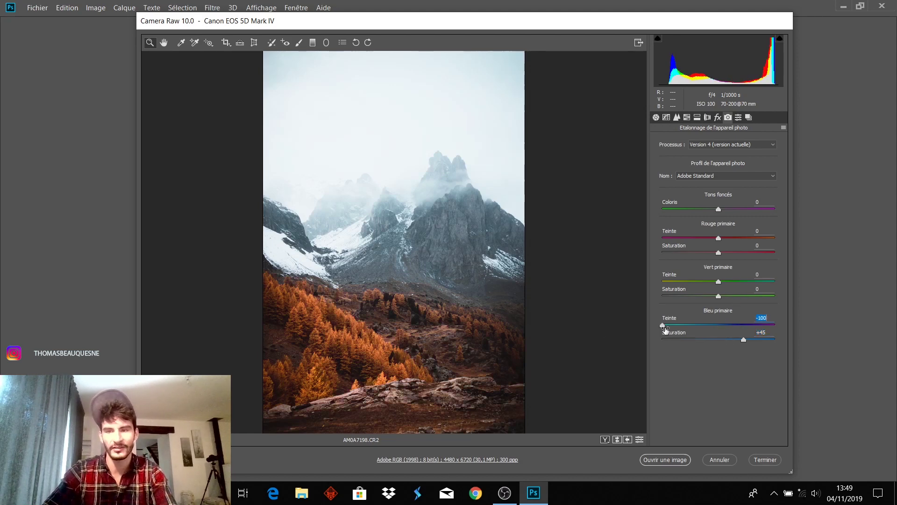
double_click(662, 324)
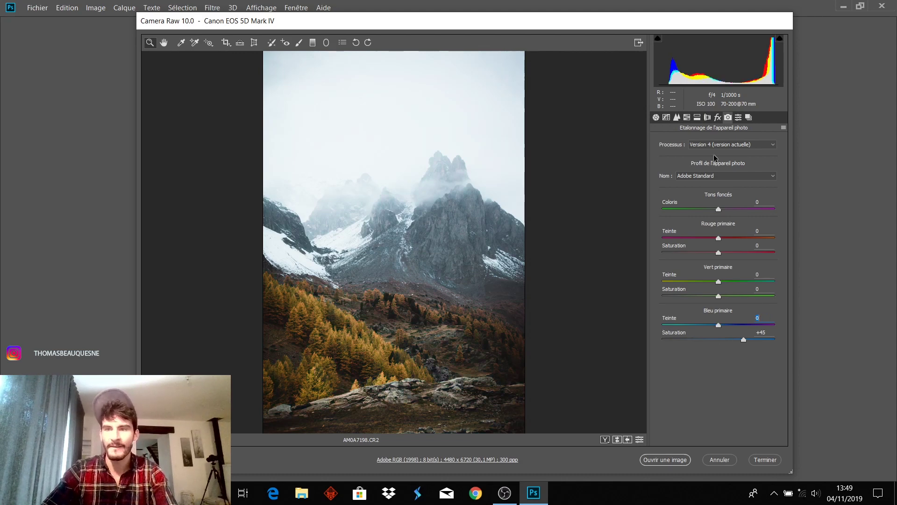
left_click(656, 117)
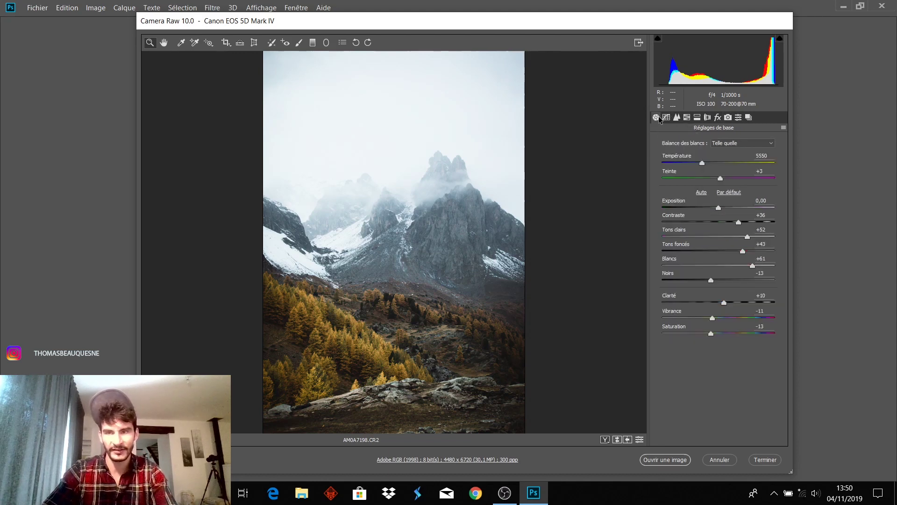
Step: Add a sky graduated filter with +0,15 exposure and -25 dehaze, then begin a bottom gradient
left_click(312, 42)
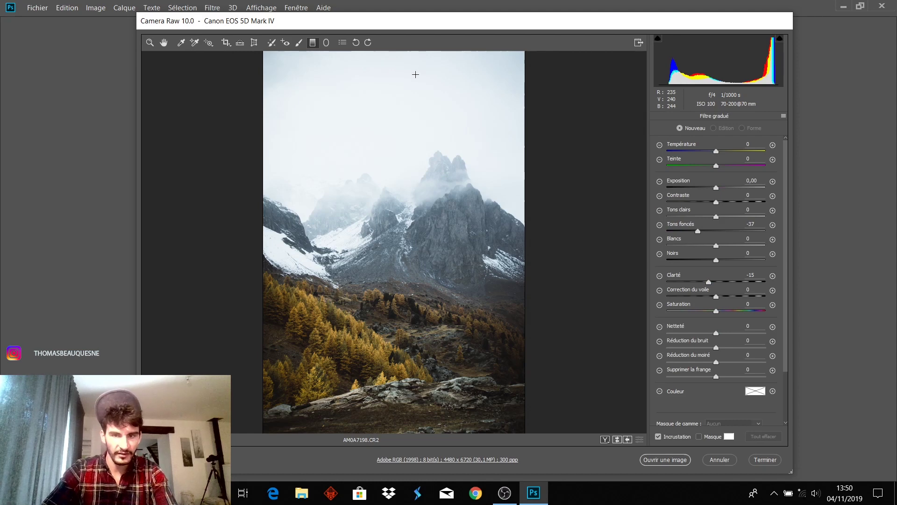
left_click_drag(295, 101, 385, 221)
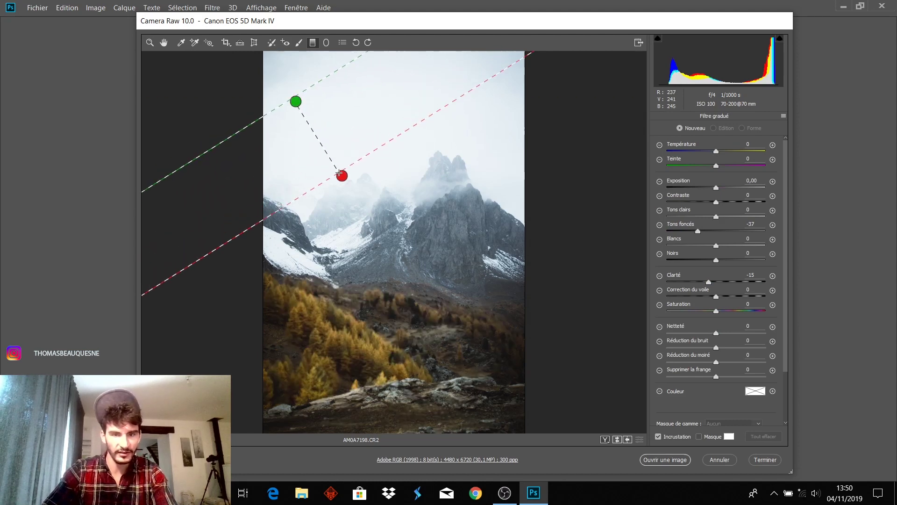
double_click(698, 231)
double_click(709, 280)
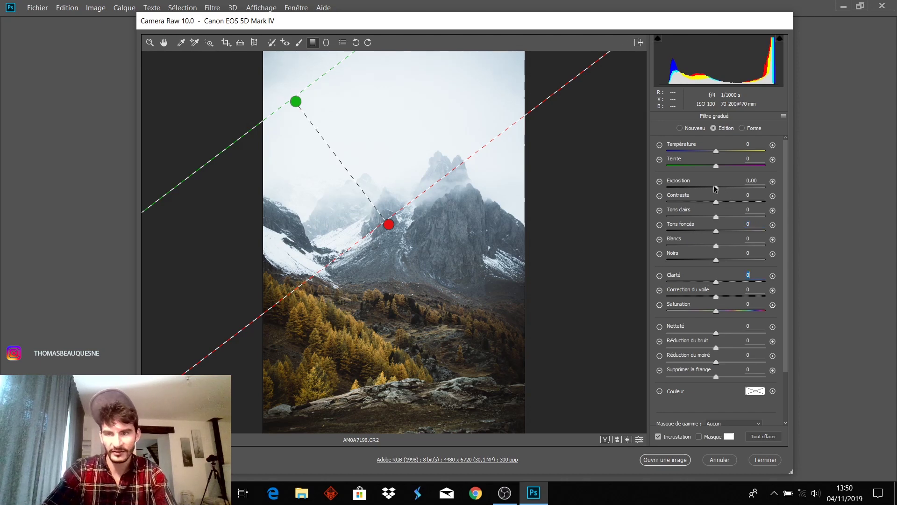
left_click_drag(716, 187, 718, 189)
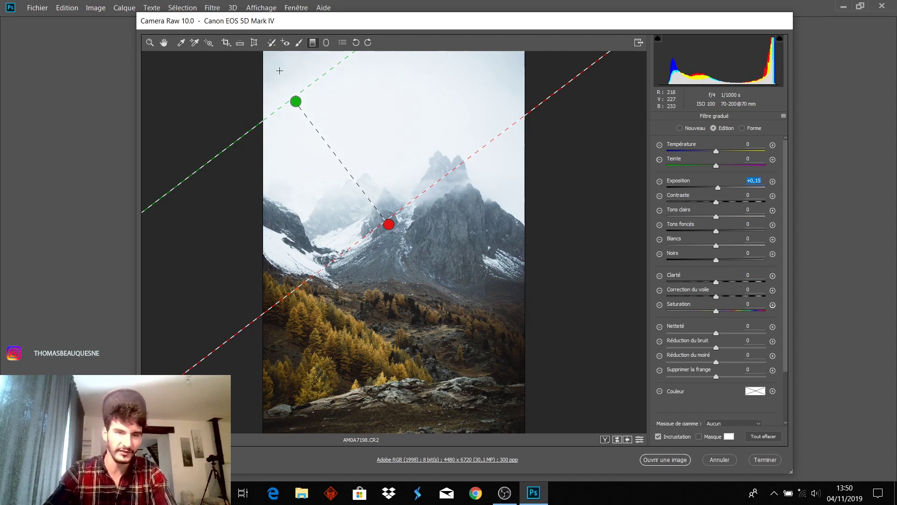
left_click_drag(716, 295, 702, 295)
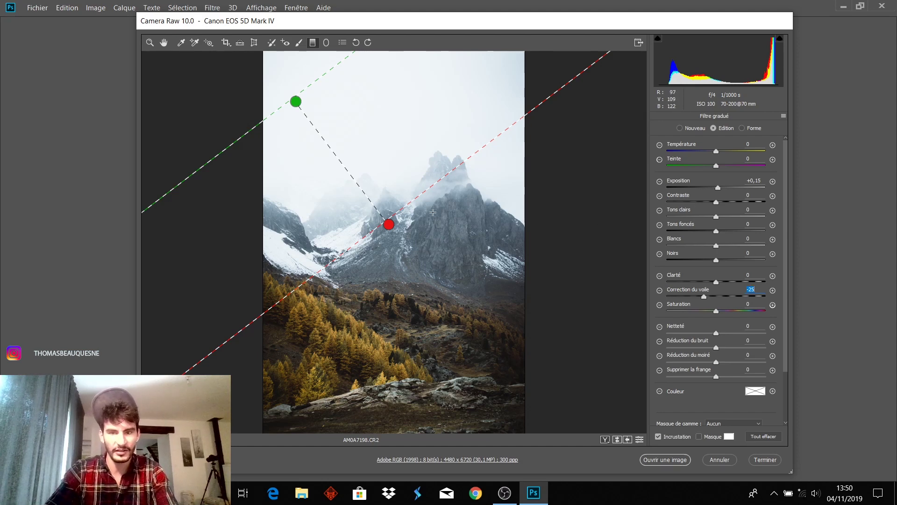
left_click_drag(421, 366, 413, 362)
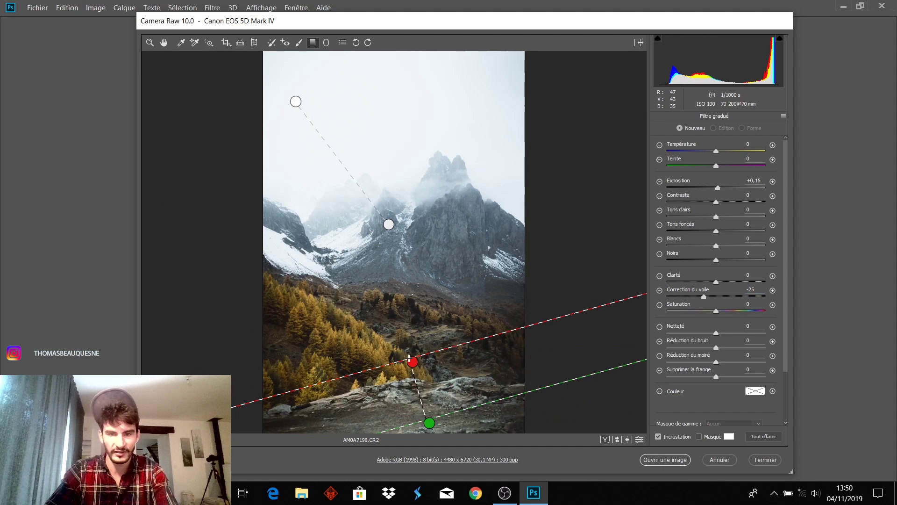
Step: Give the lower forest gradient Exposition -0,10 and Tons foncés -39, with dehaze reset to 0
double_click(705, 297)
double_click(720, 188)
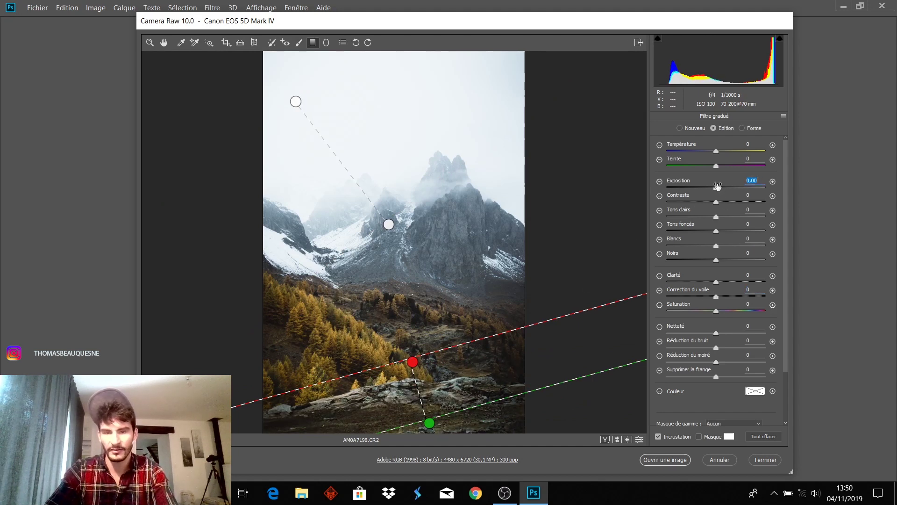
left_click_drag(716, 232, 687, 229)
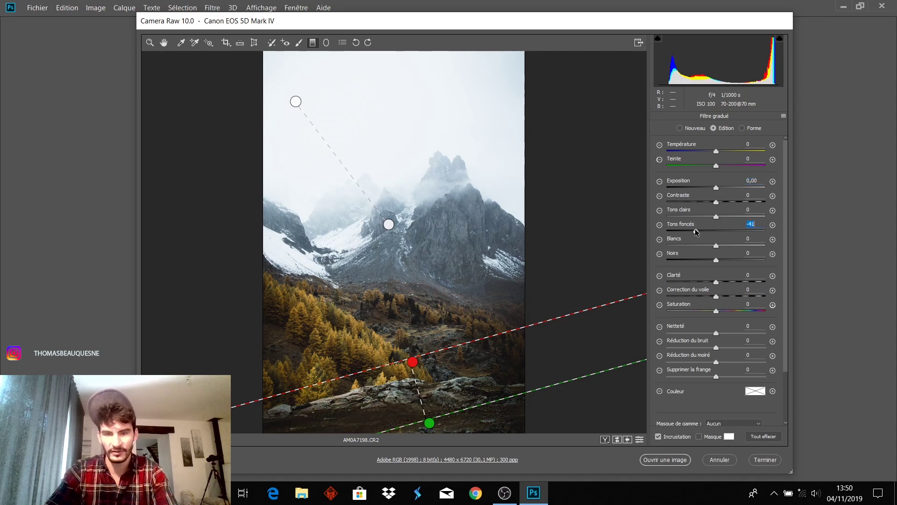
left_click_drag(688, 230, 689, 230)
left_click_drag(716, 188, 713, 192)
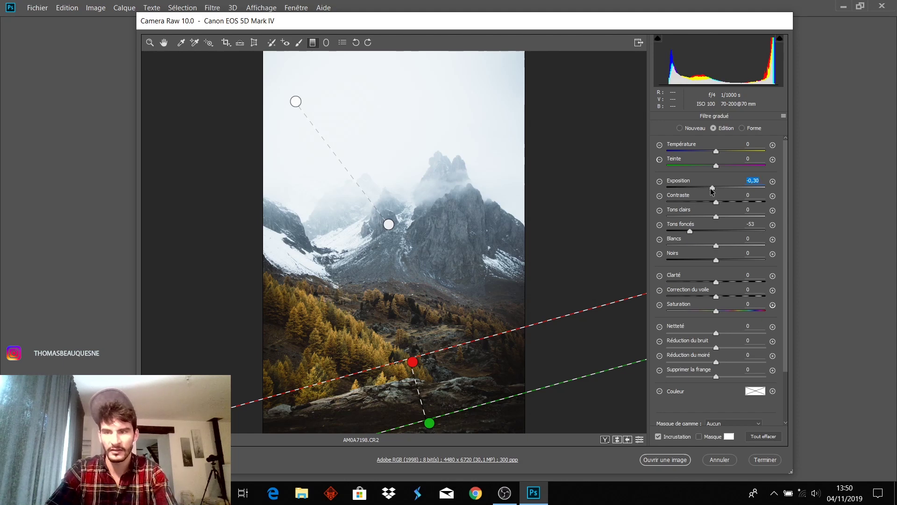
left_click_drag(713, 189, 714, 189)
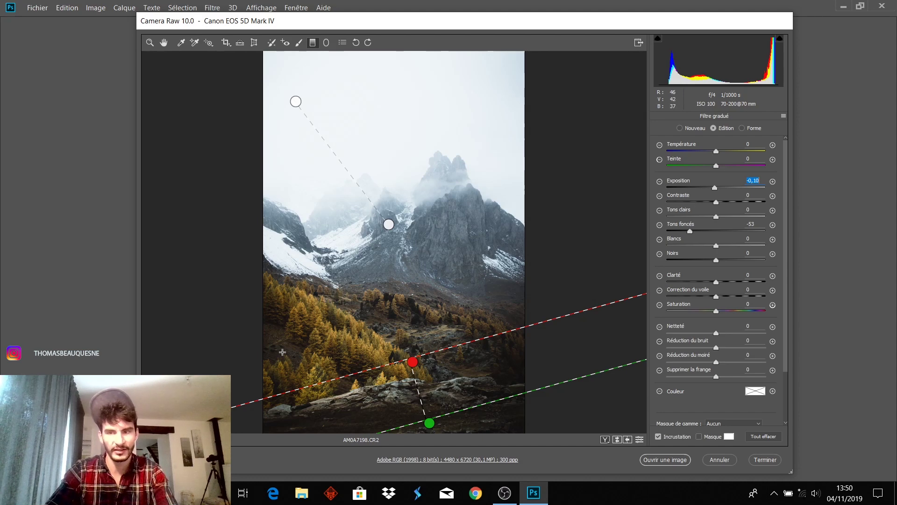
left_click_drag(690, 232, 697, 231)
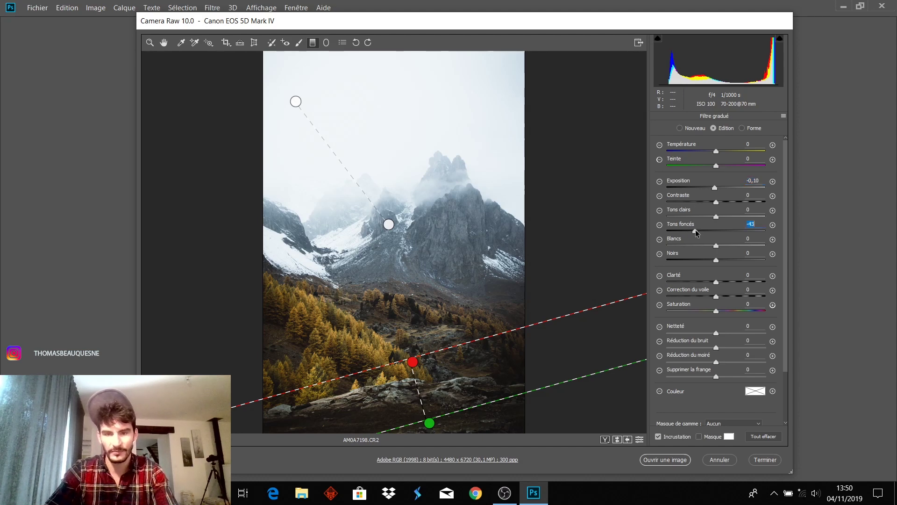
left_click(150, 43)
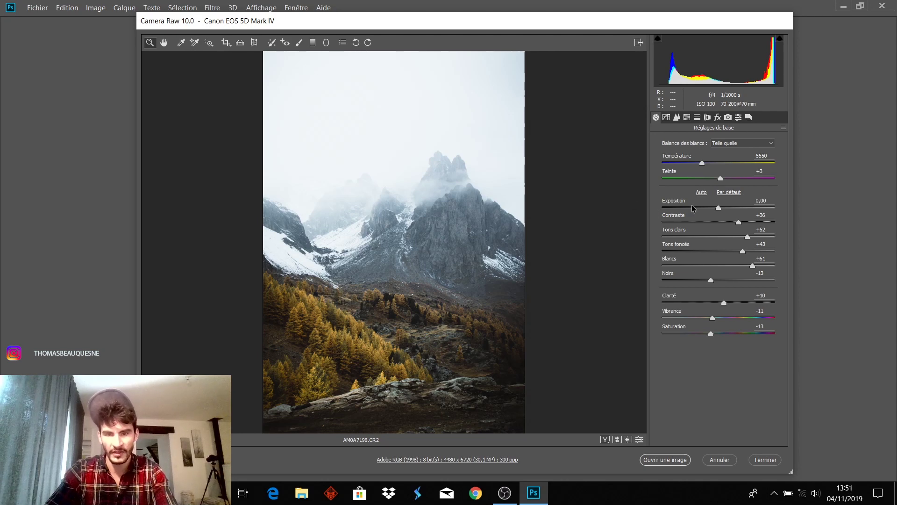
Step: Raise Clarté to +24 and check the forest detail up close
left_click_drag(724, 302, 728, 303)
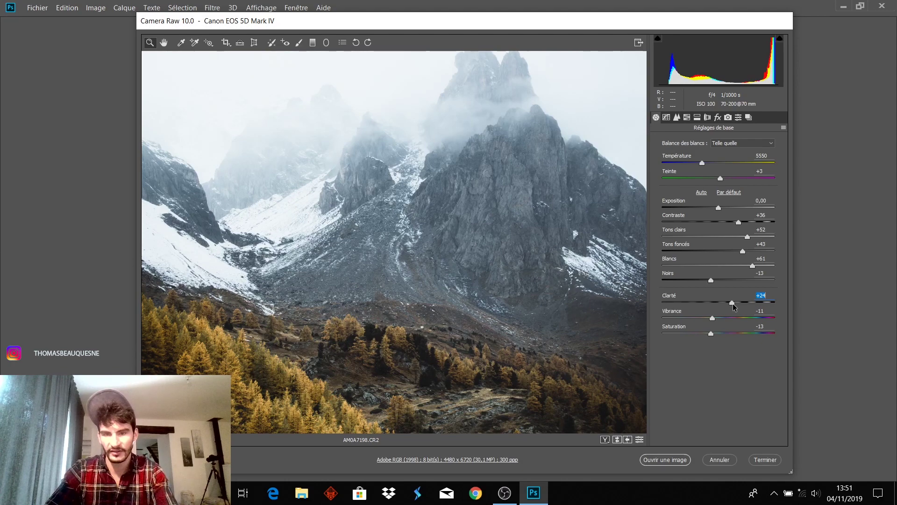
left_click(411, 313, "alt")
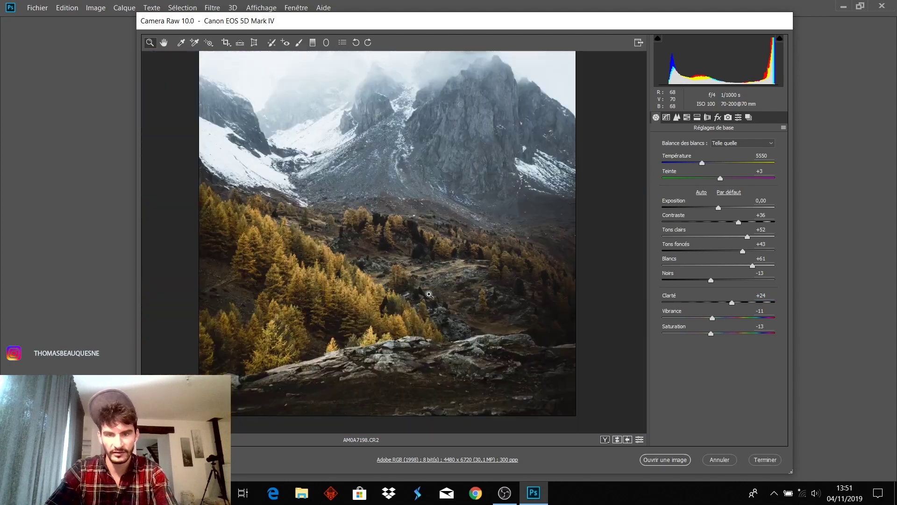
left_click(440, 290, "alt")
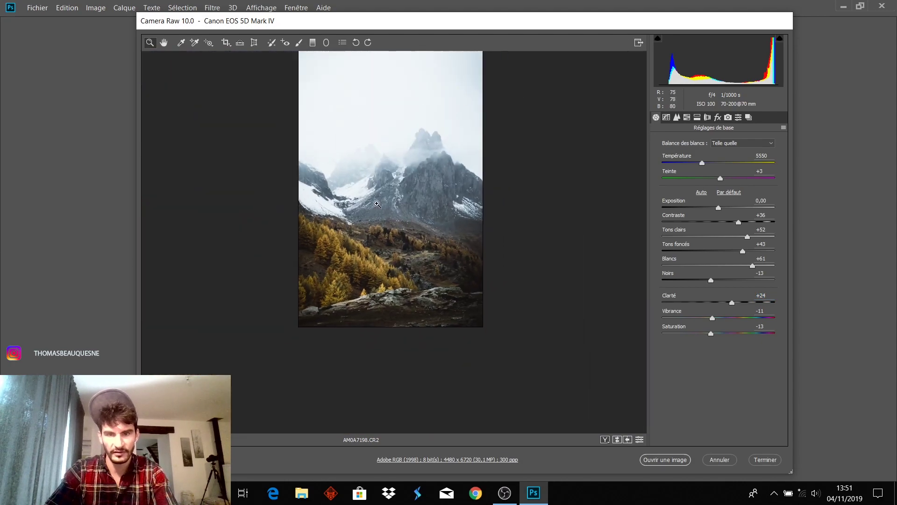
Step: Pull the point tone curve's white point down to Sortie 245
left_click(667, 117)
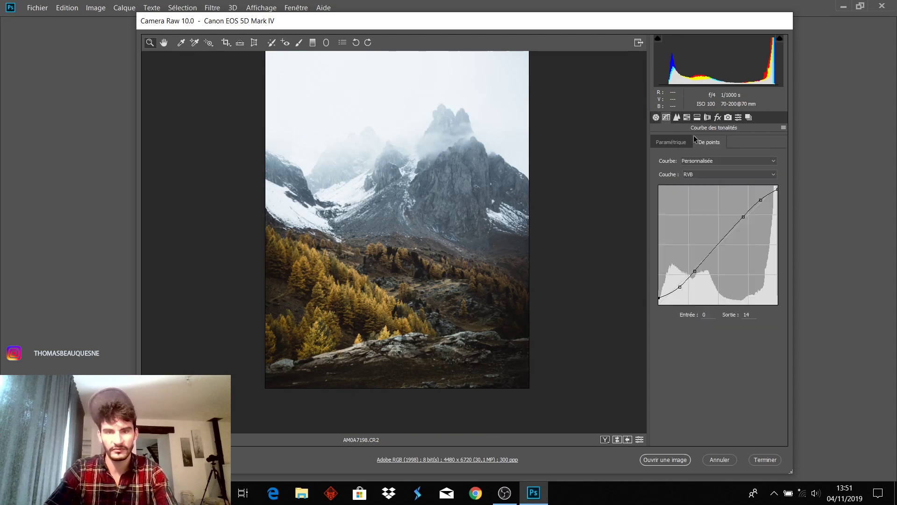
left_click(760, 200)
left_click_drag(777, 187, 781, 190)
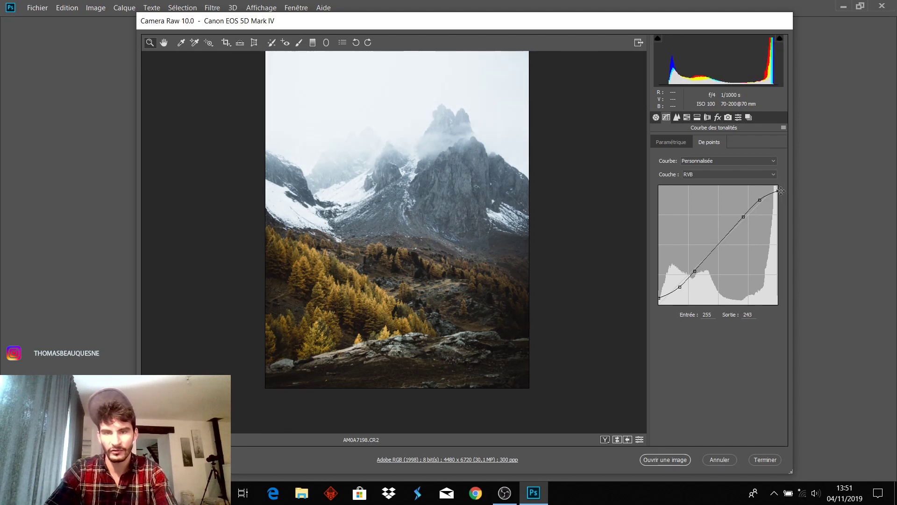
key("ctrl+0")
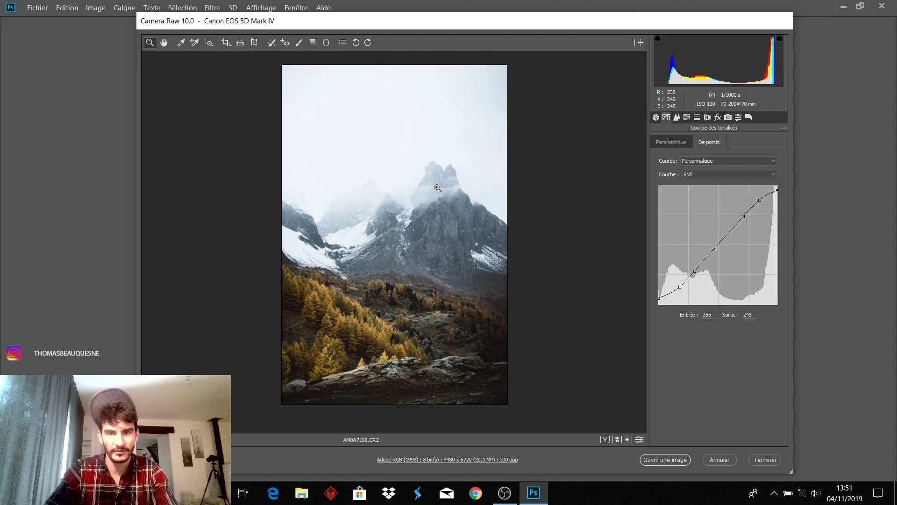
left_click(718, 117)
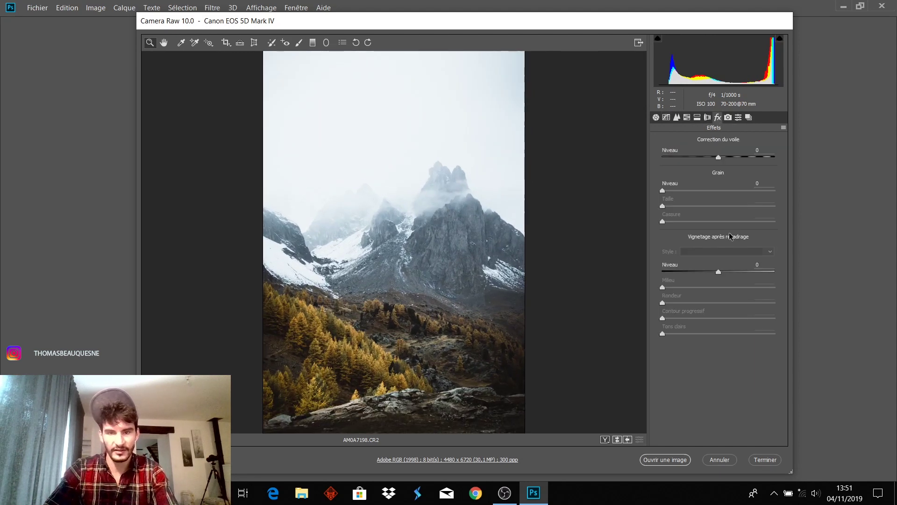
Step: Draw a large Extérieur radial filter around the mountain with Exposition -0,20 and lowered Tons foncés
left_click(477, 246)
left_click(444, 264, "alt")
key("ctrl+0")
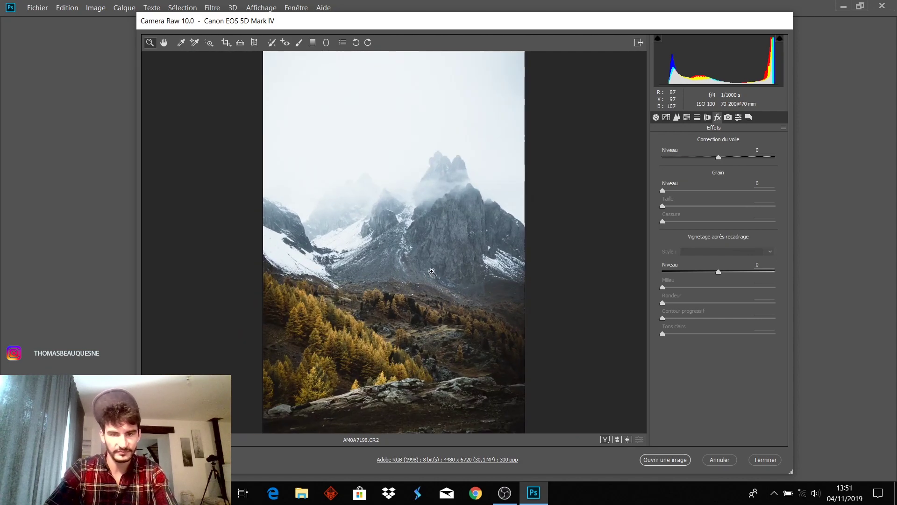
left_click(326, 42)
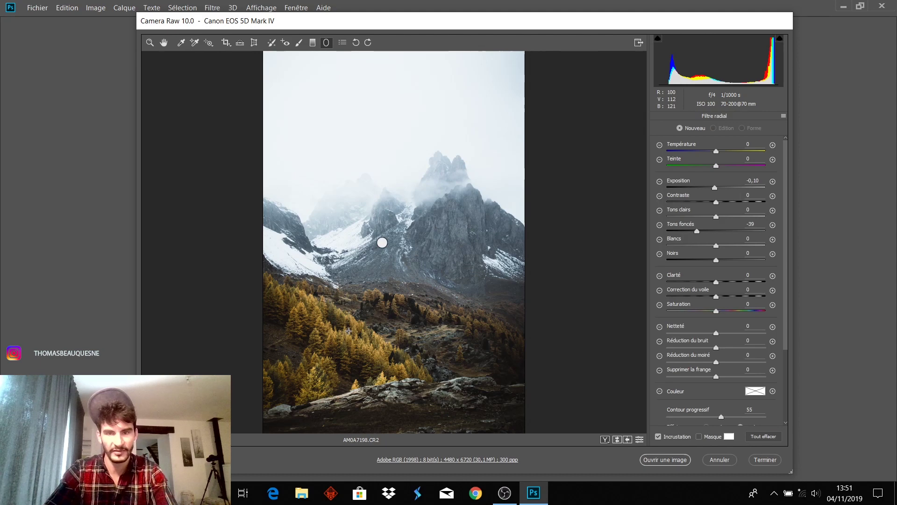
mouse_move(499, 116)
left_mouse_down()
mouse_move(303, 377)
mouse_move(260, 392)
left_mouse_up()
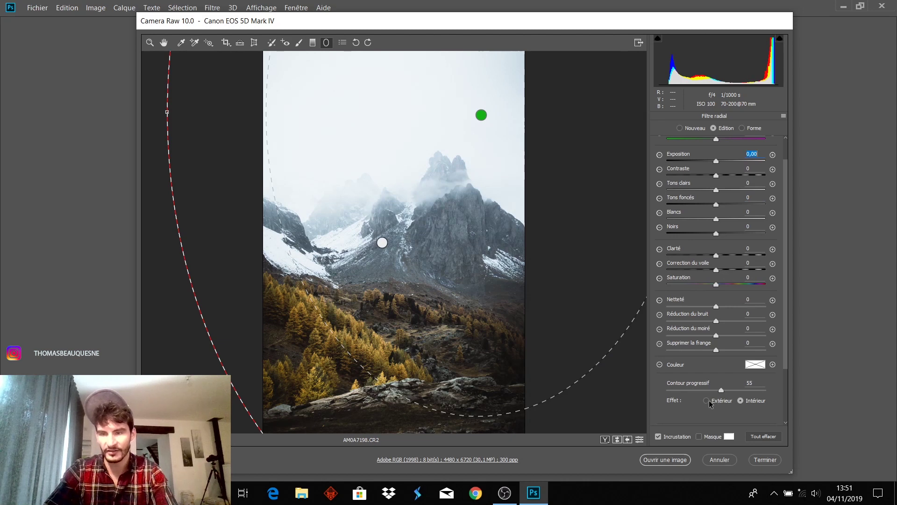
left_click(709, 399)
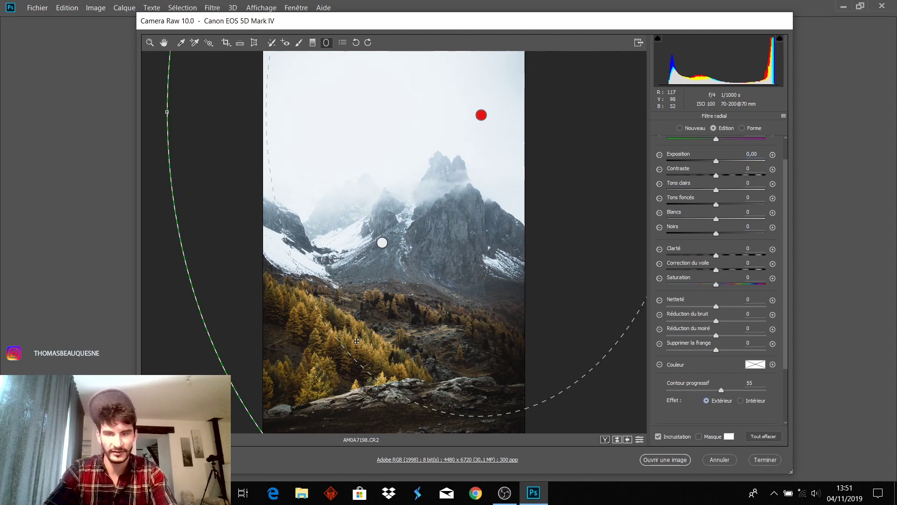
left_click_drag(716, 161, 714, 161)
left_click_drag(717, 204, 682, 203)
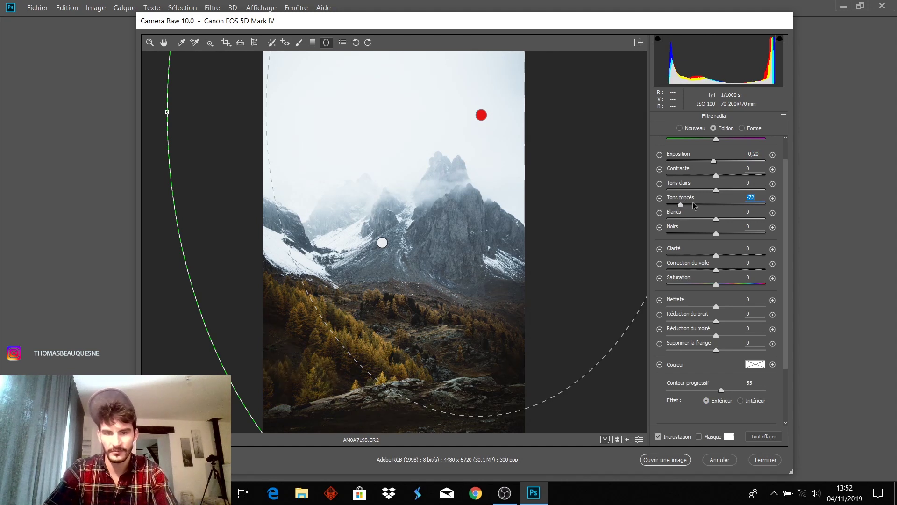
Step: Finish the radial filter, then set Basic Tons clairs to +57 and Blancs to +65
left_click(150, 46)
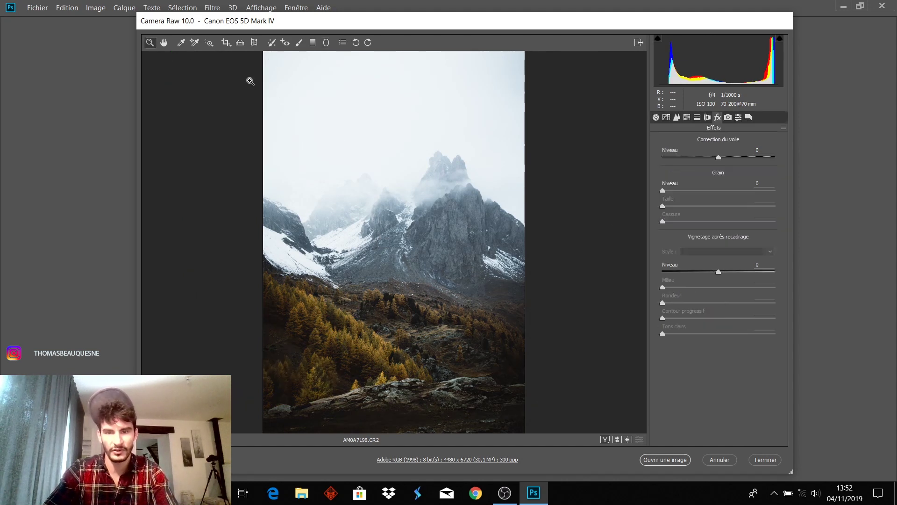
left_click(655, 117)
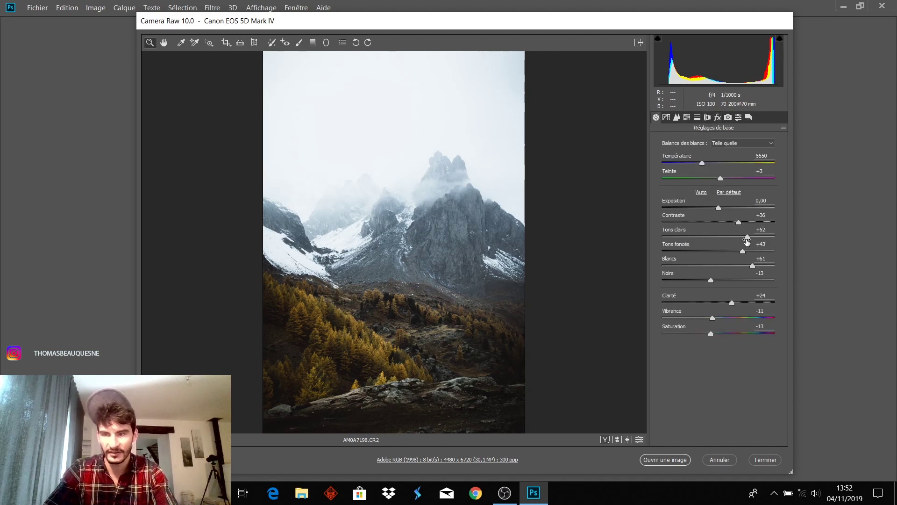
left_click_drag(748, 239, 746, 265)
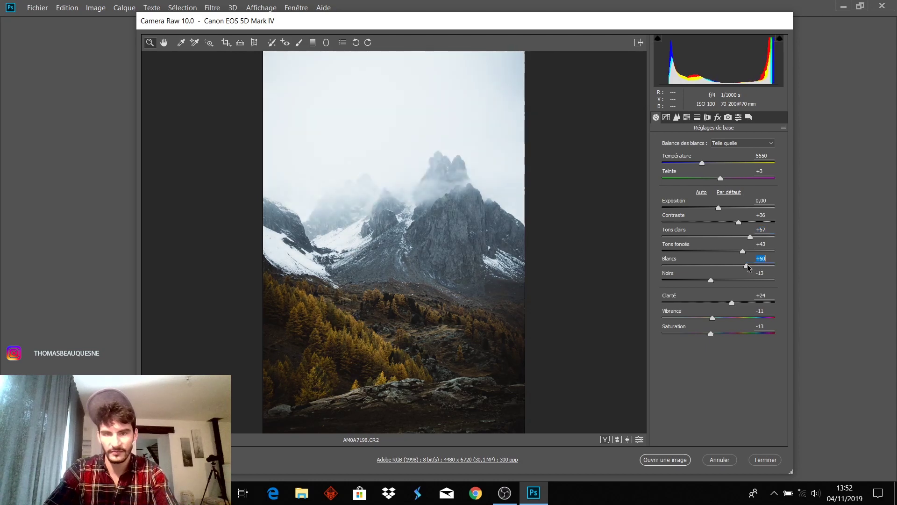
left_click_drag(748, 265, 752, 265)
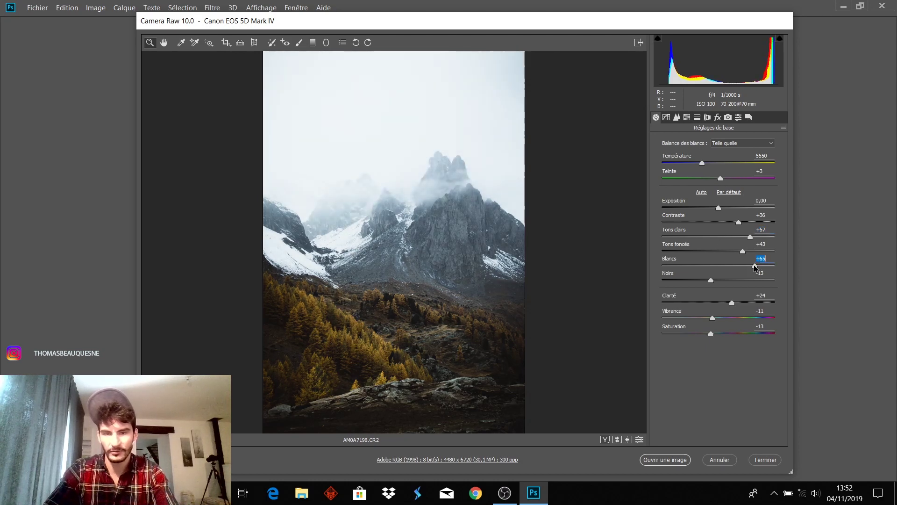
left_click(685, 117)
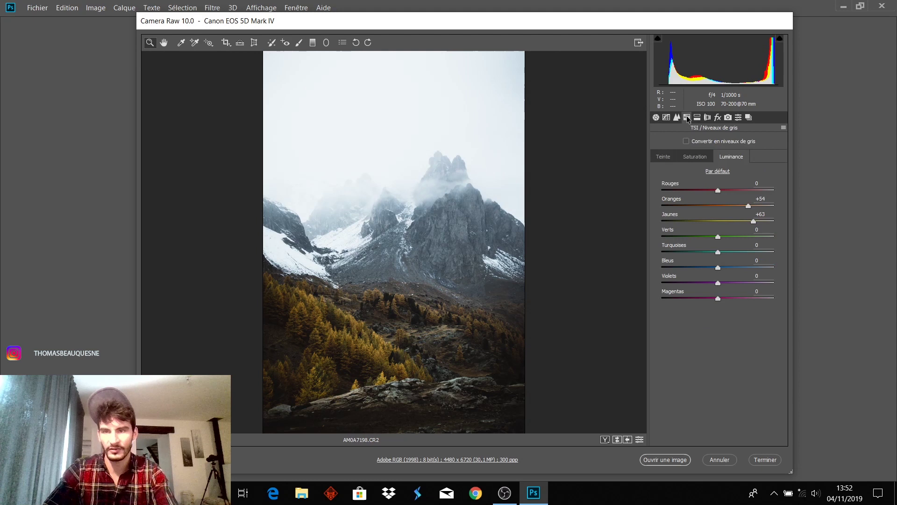
Step: Set luminance Oranges +100, Jaunes +87, and Turquoises and Bleus +8
mouse_move(748, 206)
left_mouse_down()
mouse_move(766, 206)
mouse_move(766, 220)
mouse_move(788, 210)
left_mouse_up()
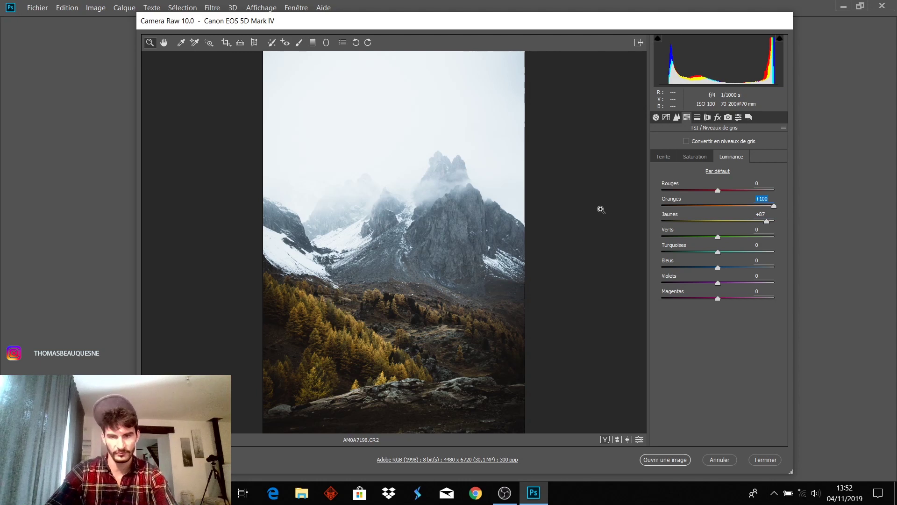
left_click_drag(717, 269, 723, 267)
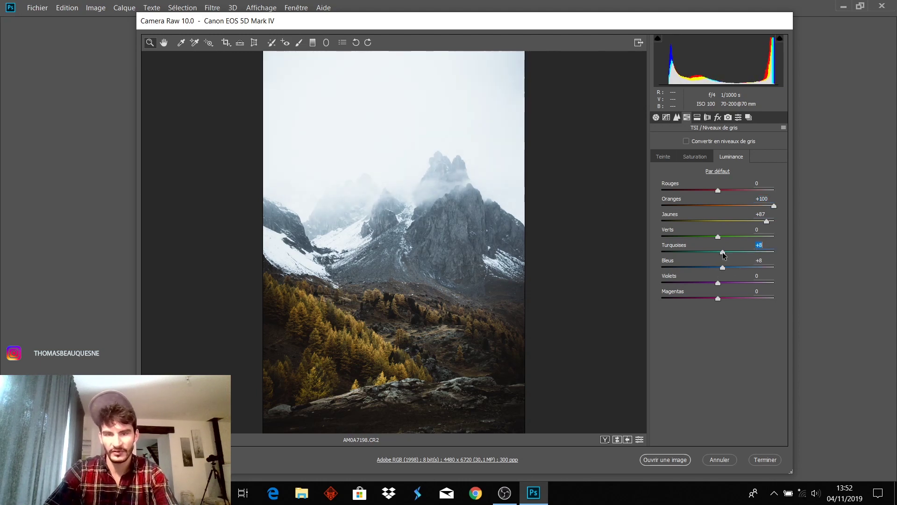
left_click(326, 43)
Step: Reset the radial filter's Exposition to 0,00 and Tons foncés to -28, then lower Oranges luminance
left_click(481, 115)
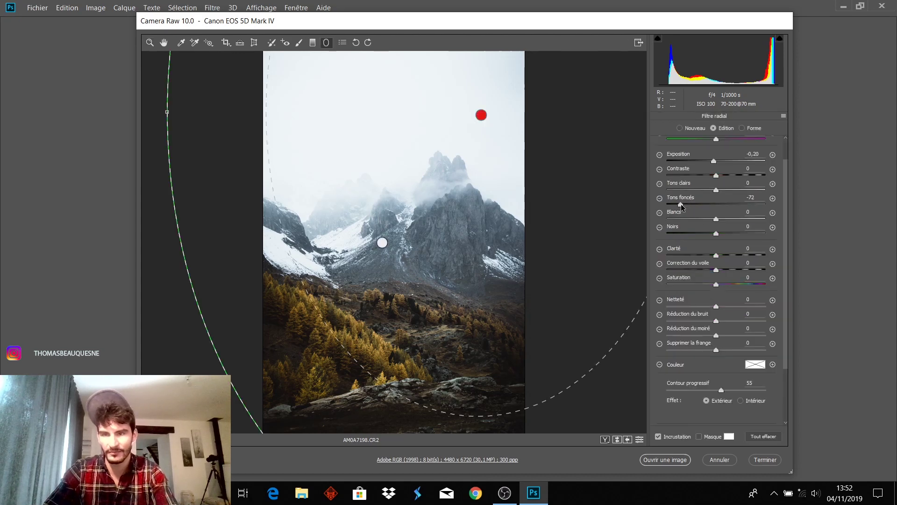
left_click_drag(681, 205, 701, 206)
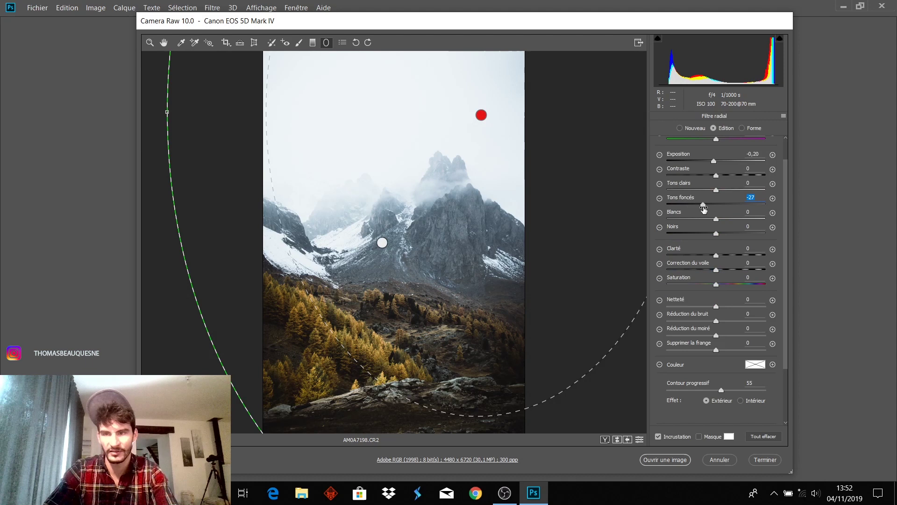
double_click(714, 162)
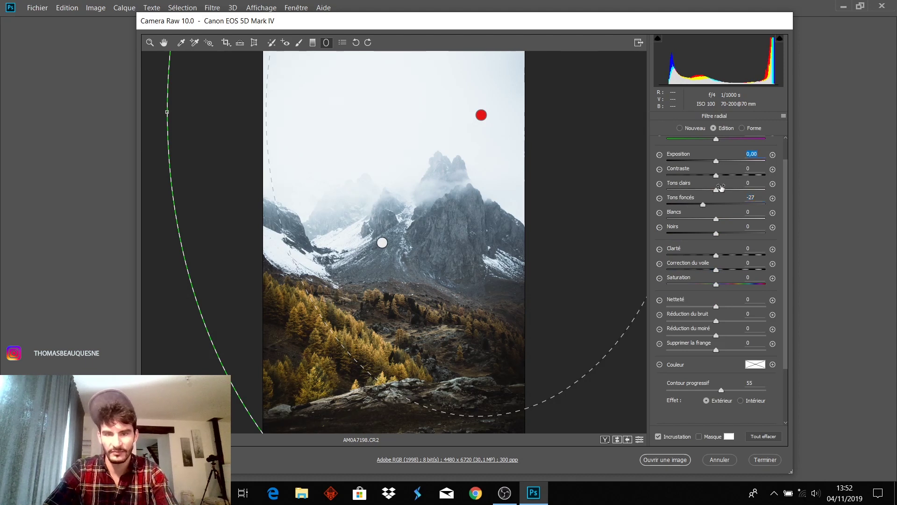
left_click(703, 204)
key("Down")
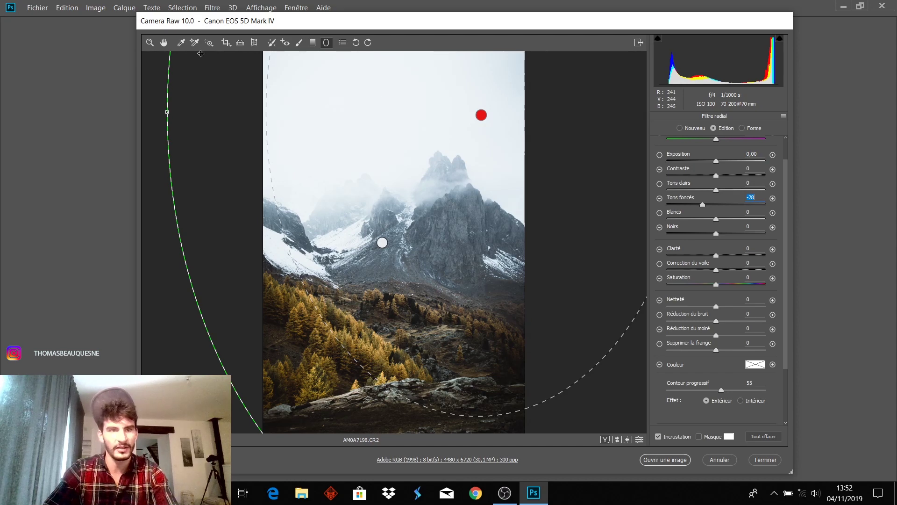
left_click(149, 43)
left_click_drag(774, 207, 764, 206)
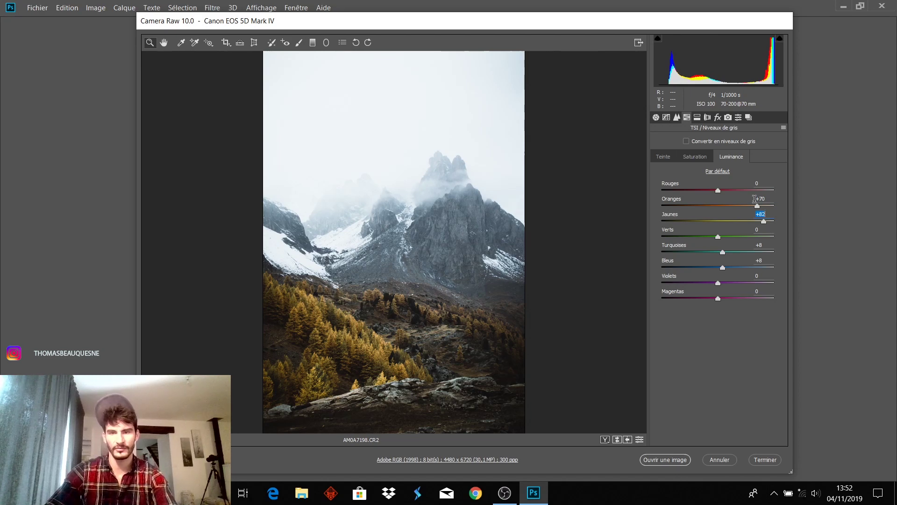
Step: Set split-toning saturation to 21 for highlights and 7 for shadows, then open in Photoshop
key("ctrl+alt+5")
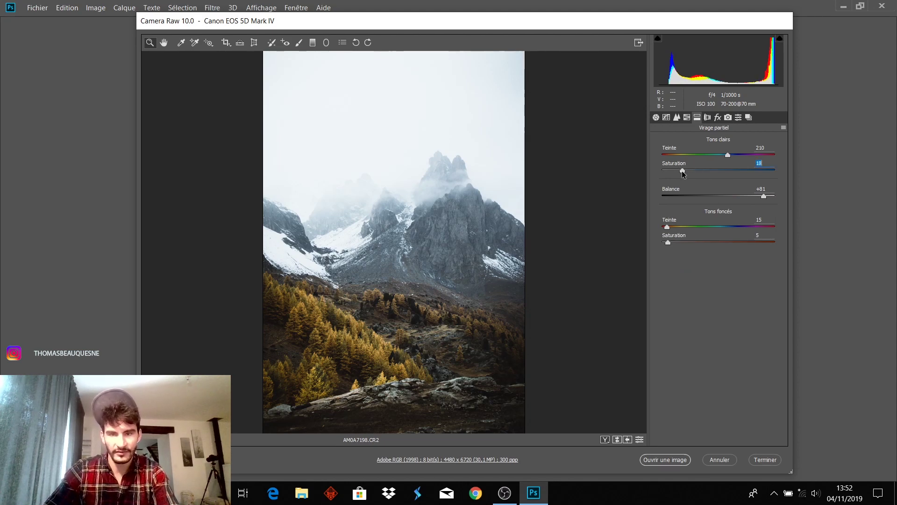
left_click_drag(683, 174, 686, 174)
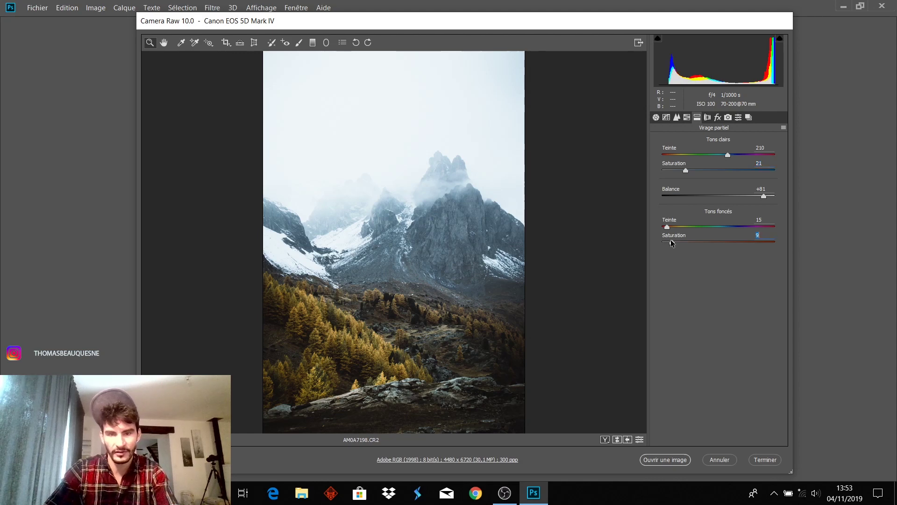
left_click_drag(675, 242, 668, 243)
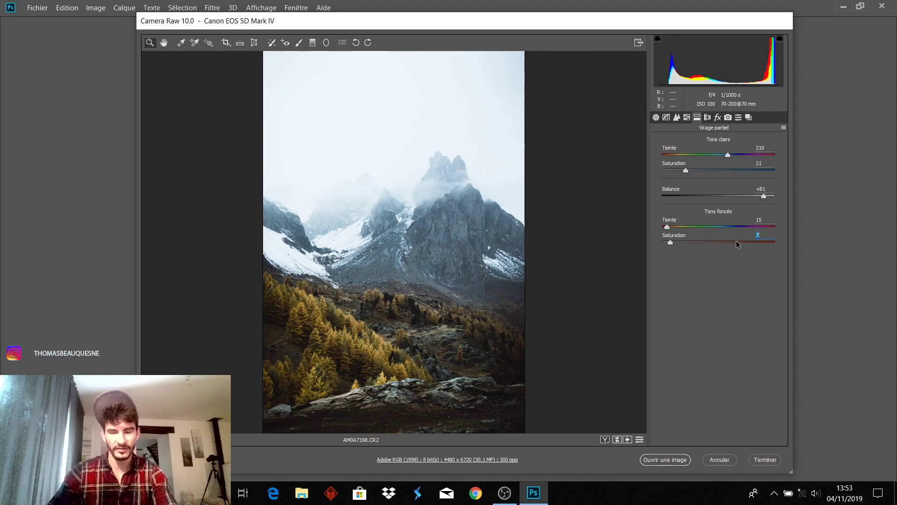
left_click(680, 460)
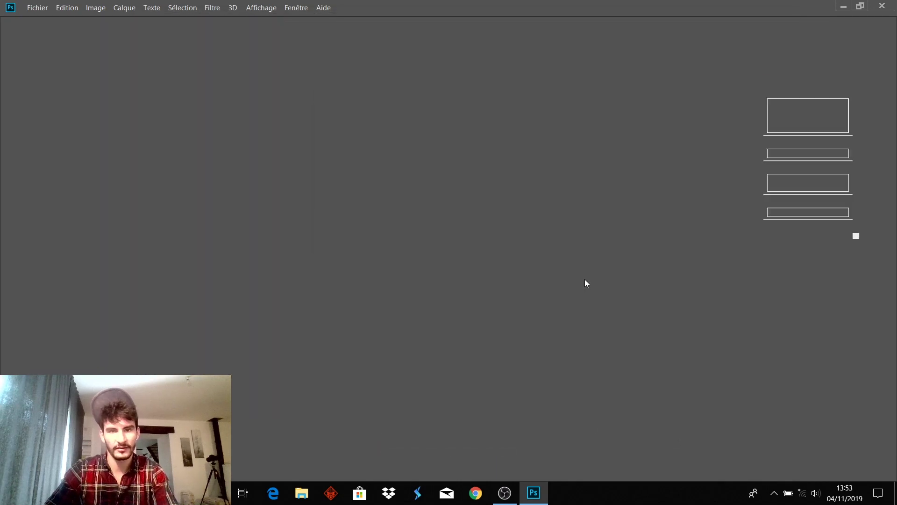
Step: Convert the photo's Adobe RGB profile to the working space and open the document
left_click(405, 198)
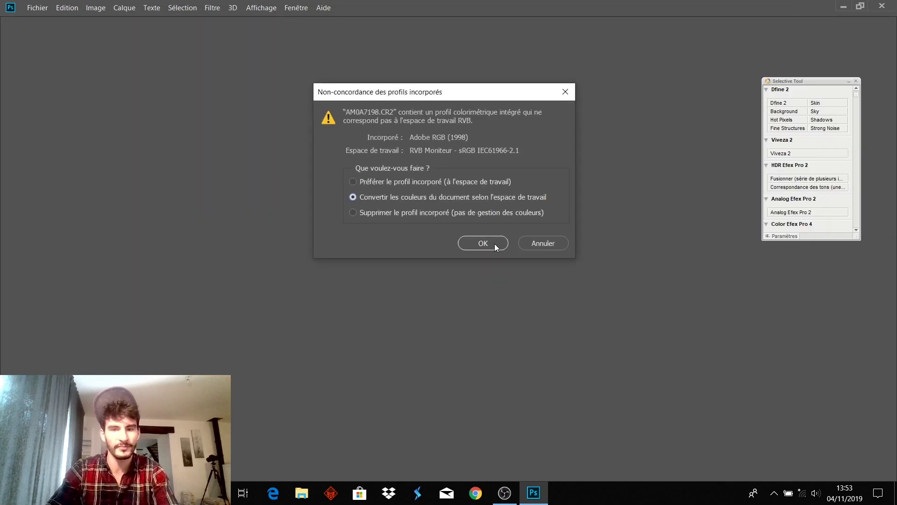
left_click(495, 243)
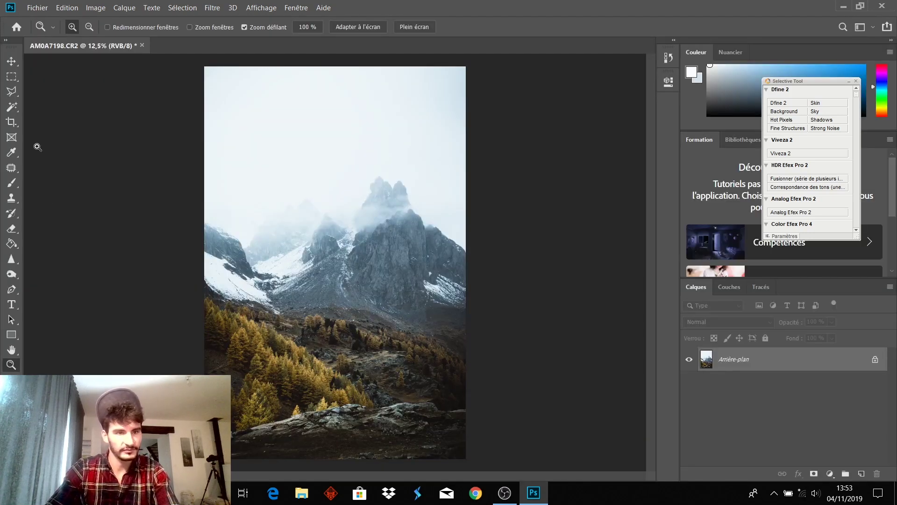
left_click(12, 122)
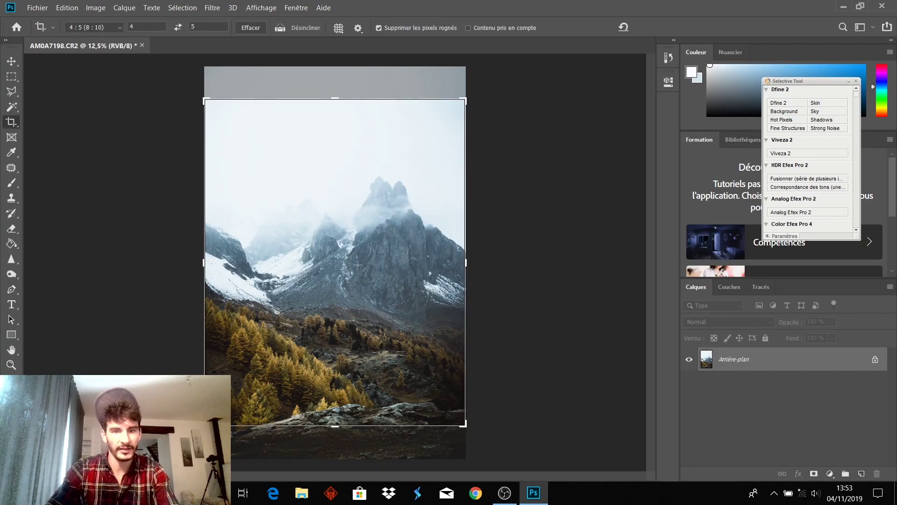
Step: Crop the photo to 4 : 5 (8 : 10), repositioning the scene within the frame
left_click(101, 30)
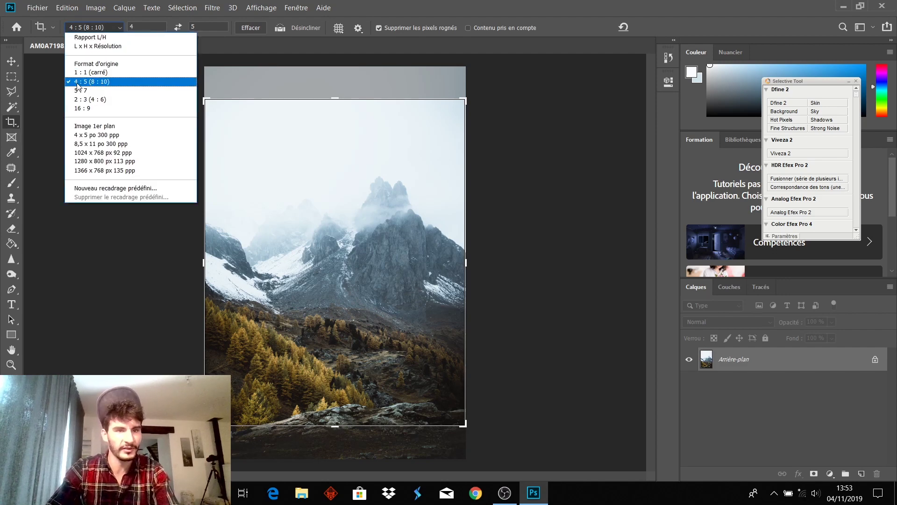
left_click(102, 83)
left_click_drag(331, 270, 328, 253)
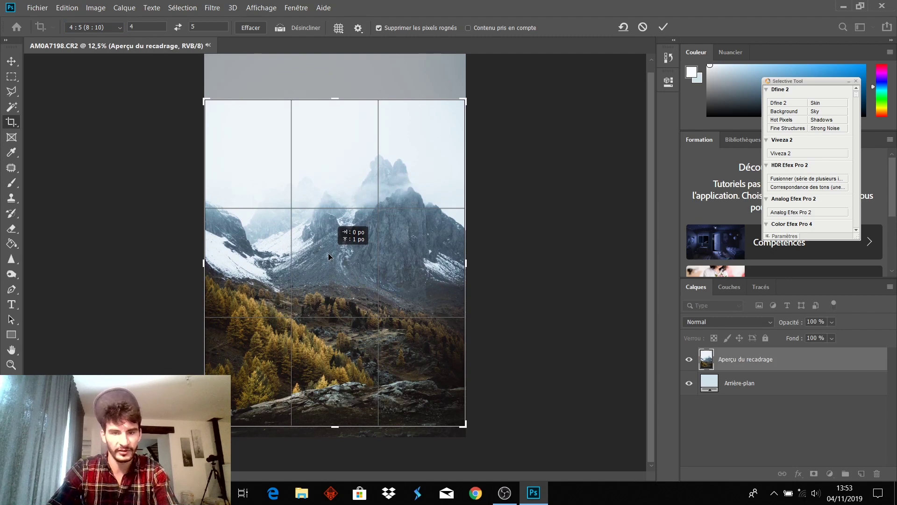
left_click_drag(328, 254, 336, 251)
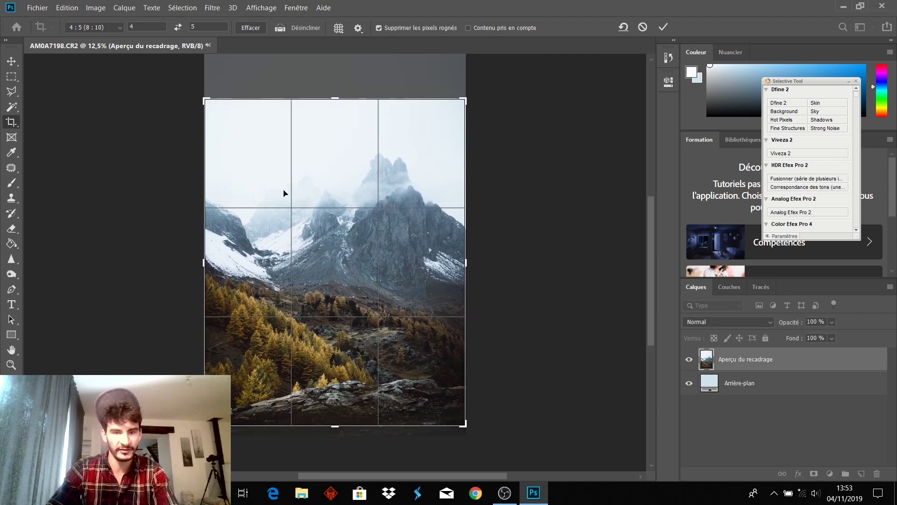
key("Return")
key("z")
left_click(329, 275)
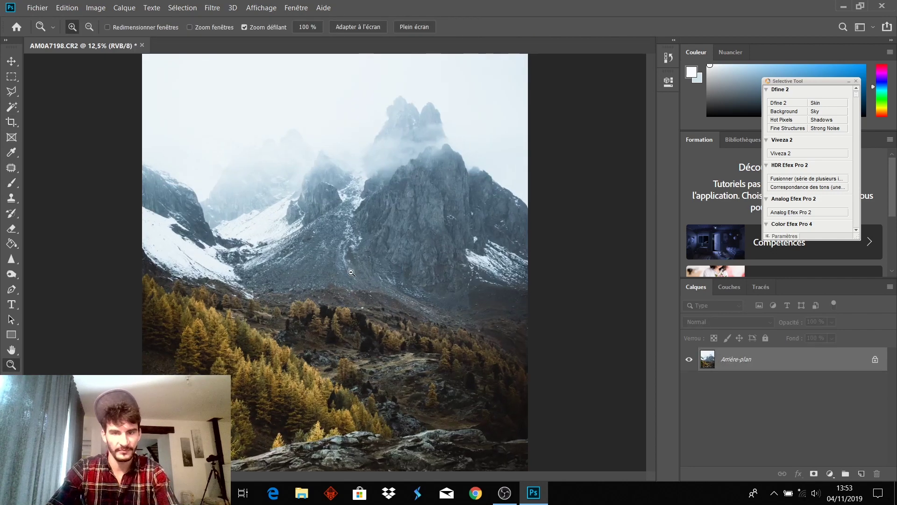
left_click_drag(343, 278, 380, 290)
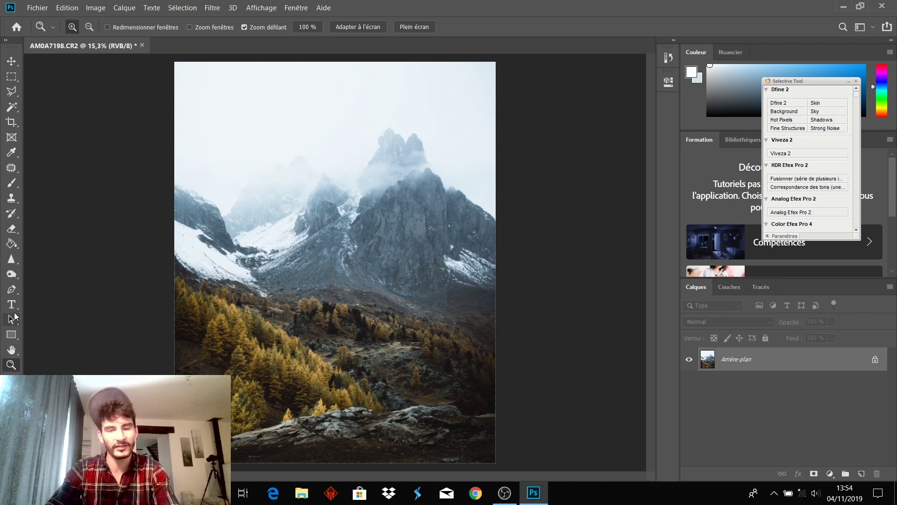
left_click(12, 275)
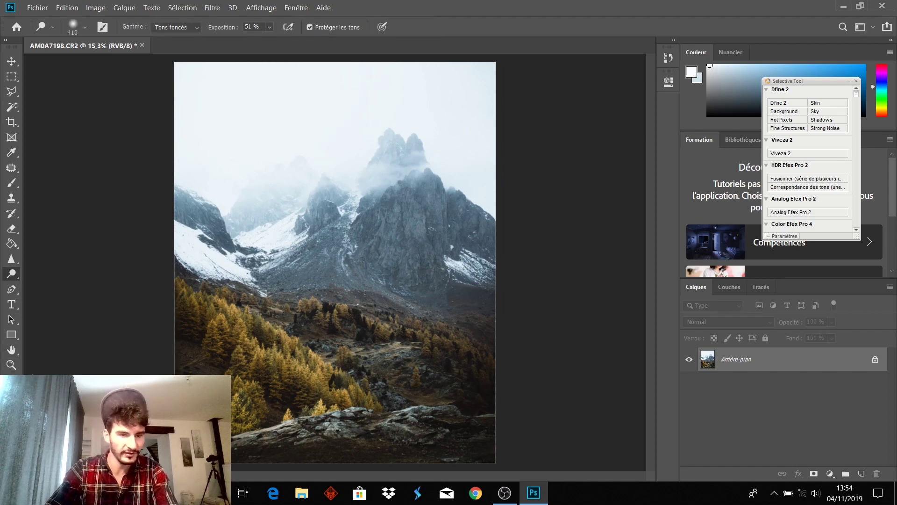
Step: Dodge the larches with a 309 px brush limited to Tons clairs, then view the whole photo
left_click(11, 364)
left_click_drag(296, 370, 322, 369)
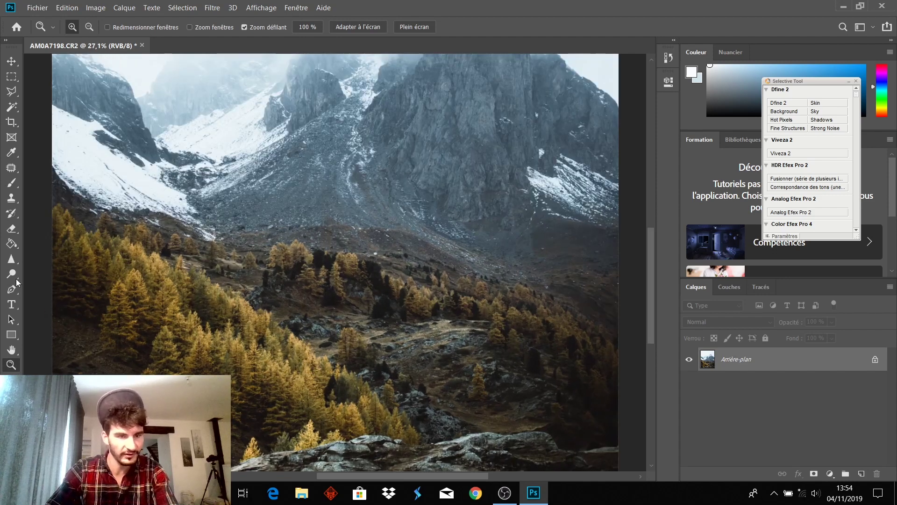
left_click(11, 274)
right_click(243, 271)
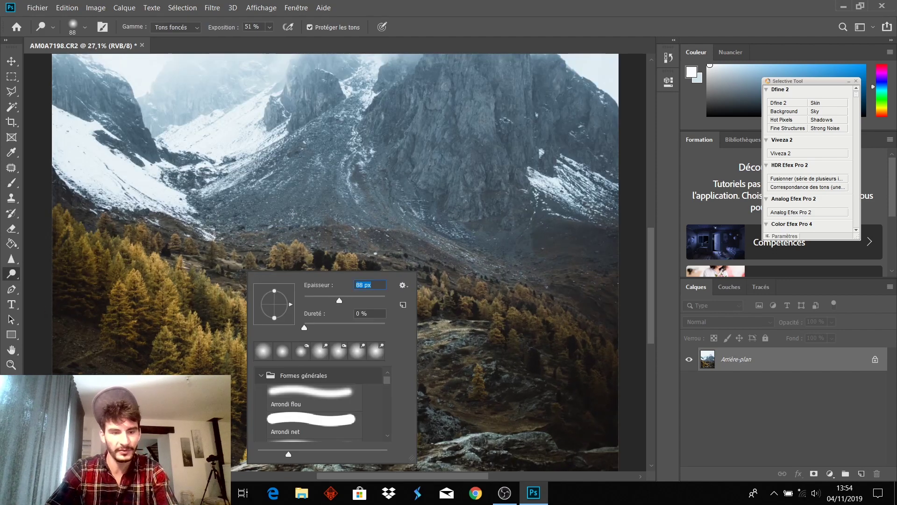
type("309")
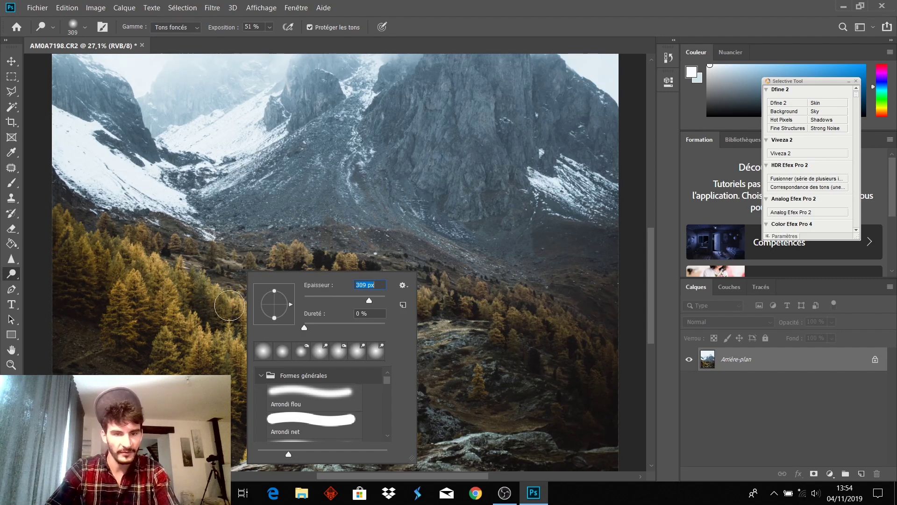
key("Return")
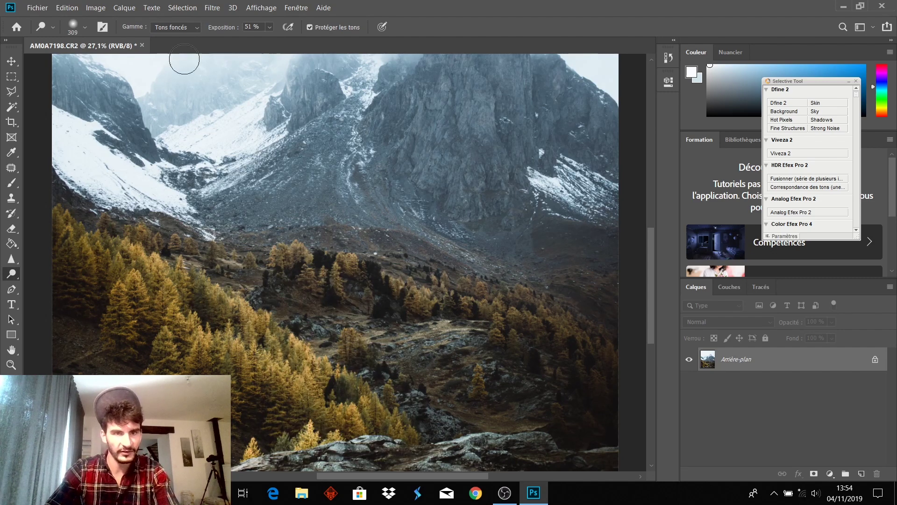
left_click(185, 28)
left_click(177, 56)
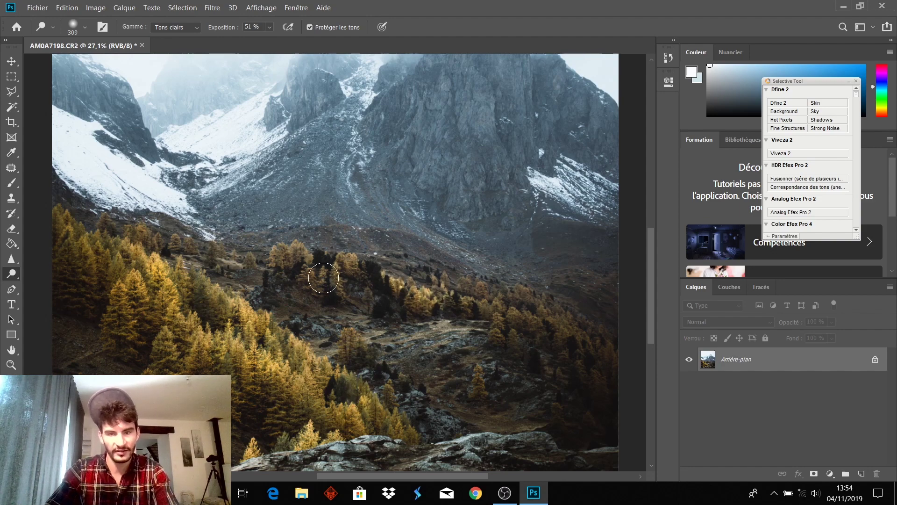
left_click(11, 365)
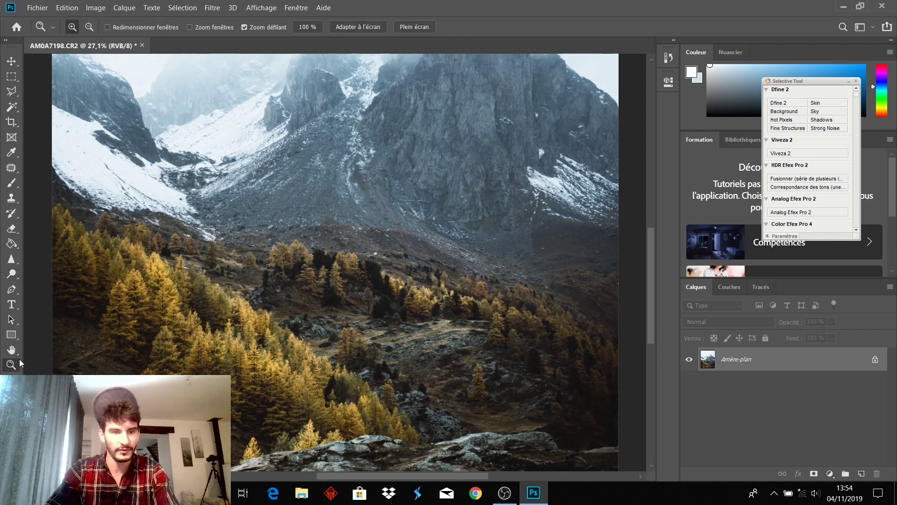
left_click_drag(334, 370, 296, 206)
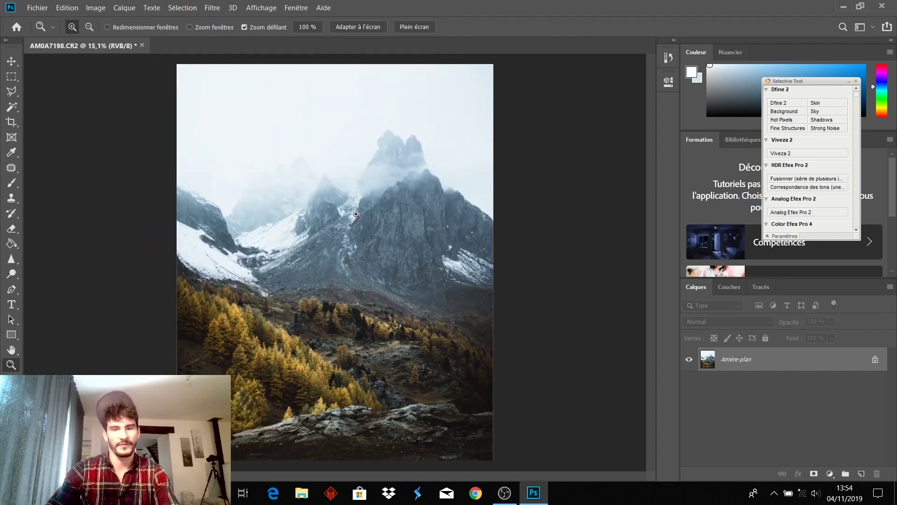
left_click(42, 10)
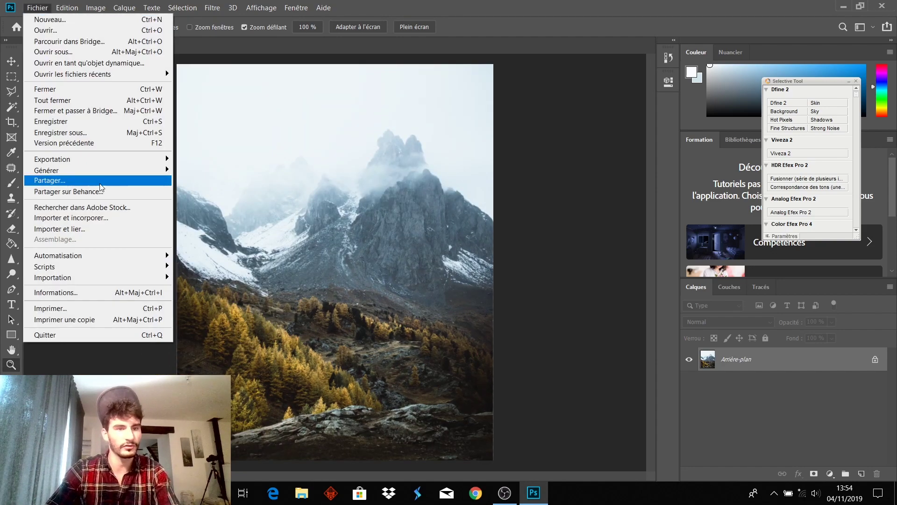
Step: Save the photo as AM0A7198.jpg at JPEG quality 12 (Maximum)
left_click(81, 135)
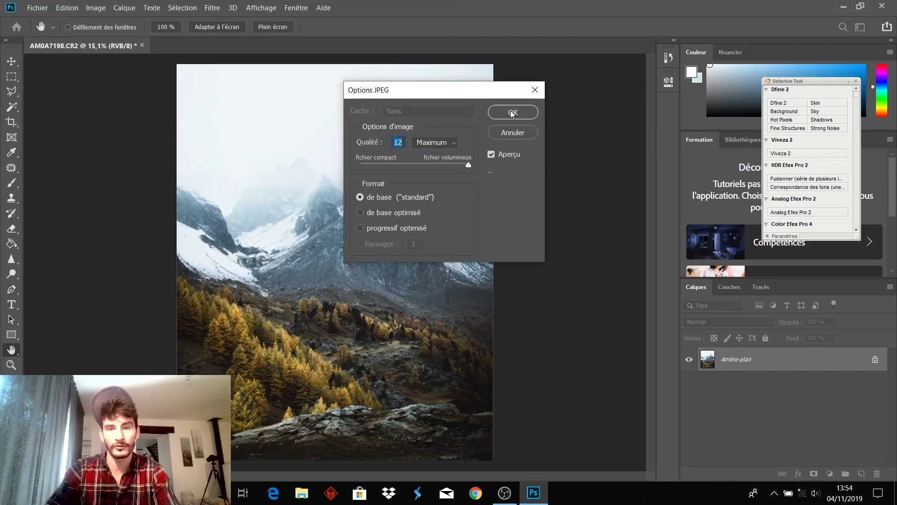
left_click(512, 113)
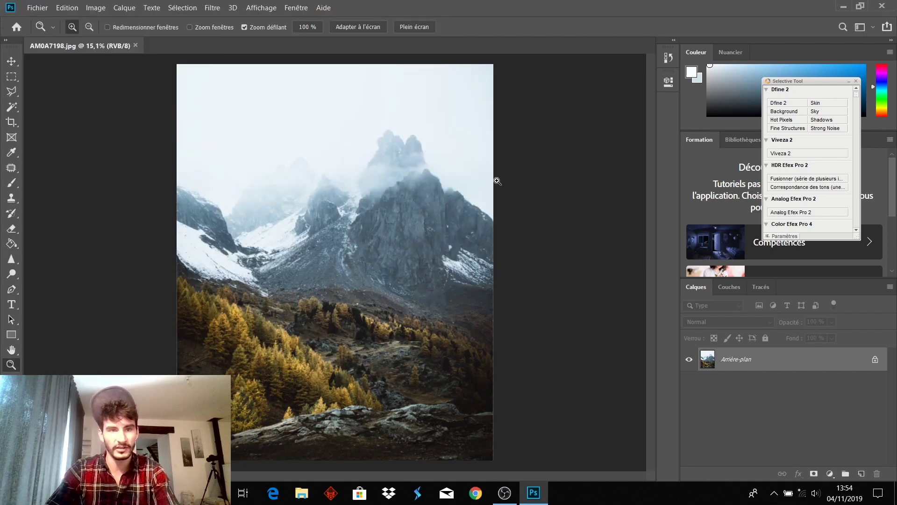